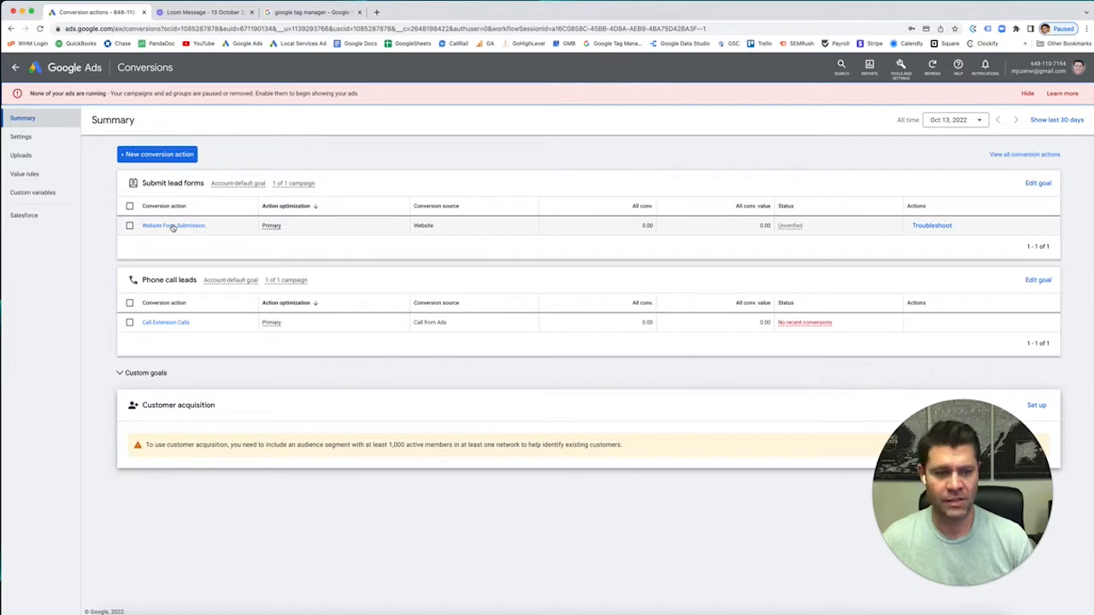
- Show the Website Form Submission conversion's Tag Manager setup with its conversion ID and label
left_click(172, 226)
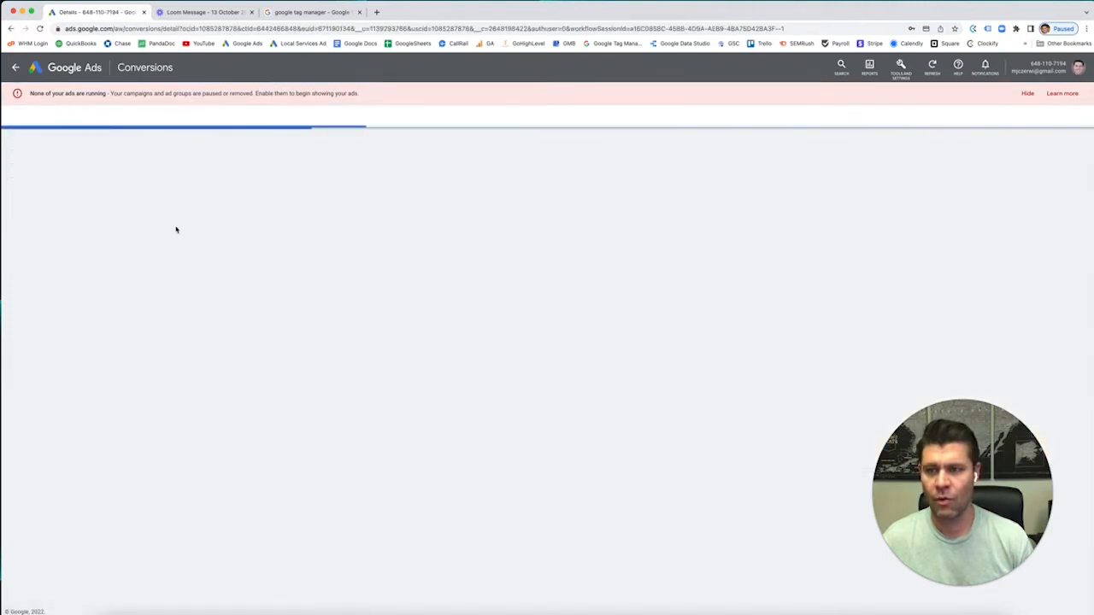
left_click(518, 377)
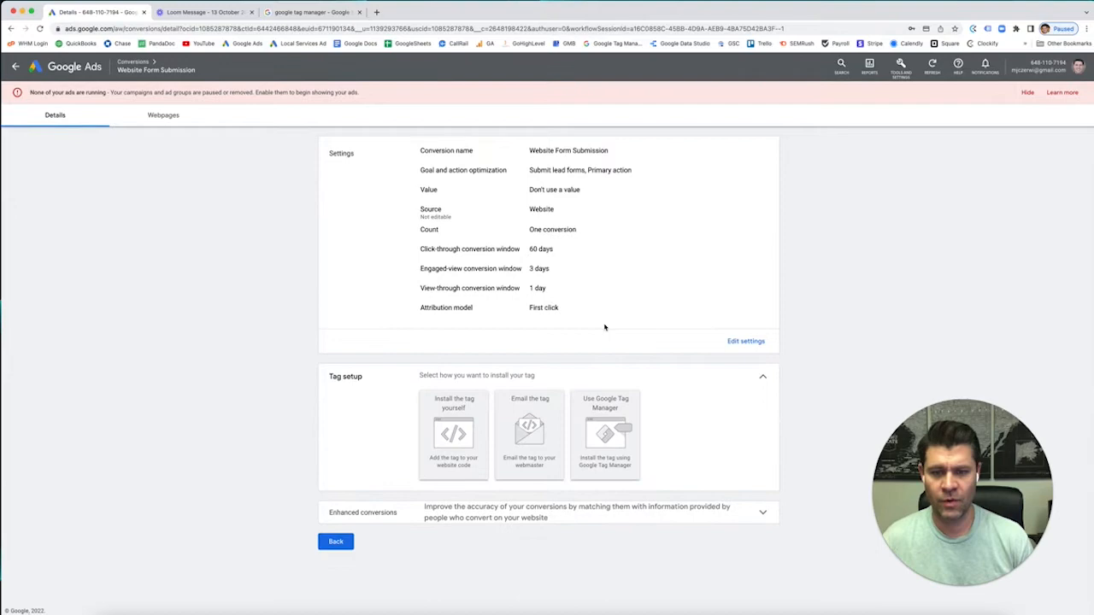
left_click(453, 424)
scroll(506, 342, "down", 8)
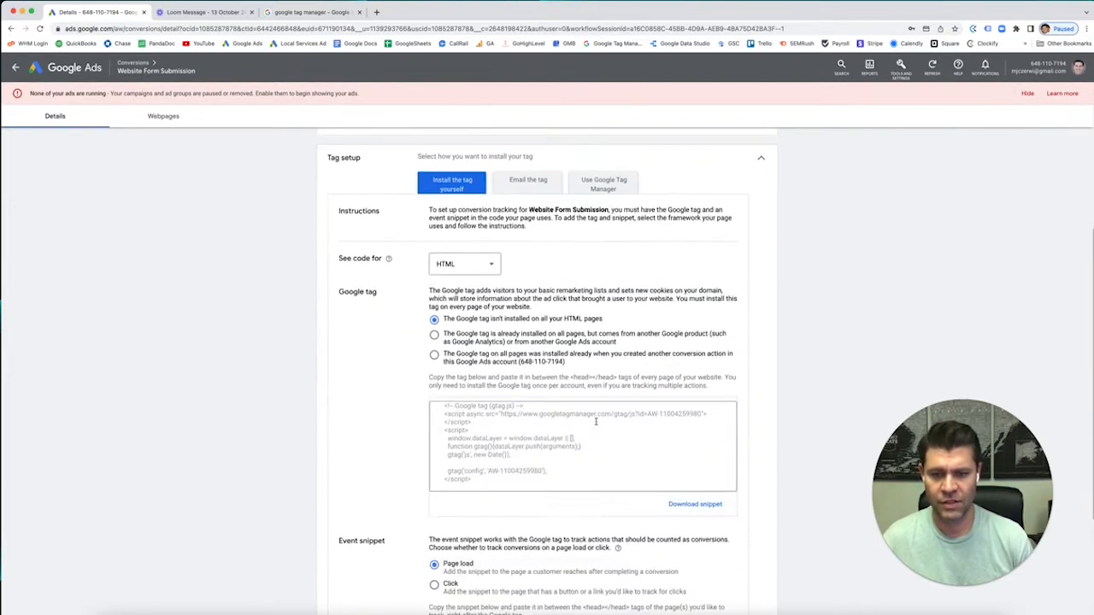
scroll(534, 331, "up", 8)
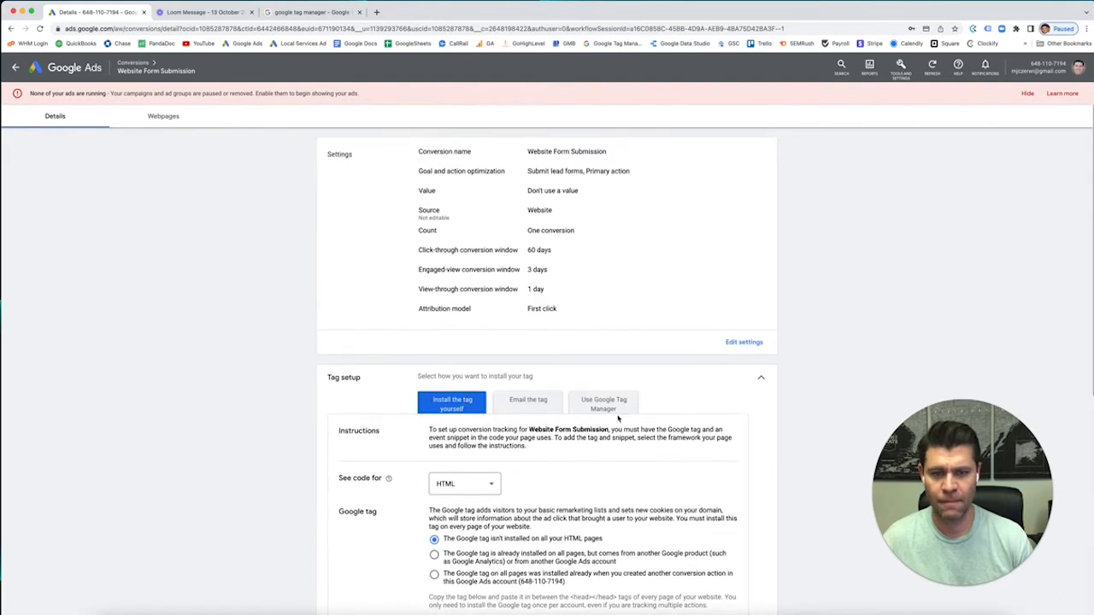
left_click(530, 406)
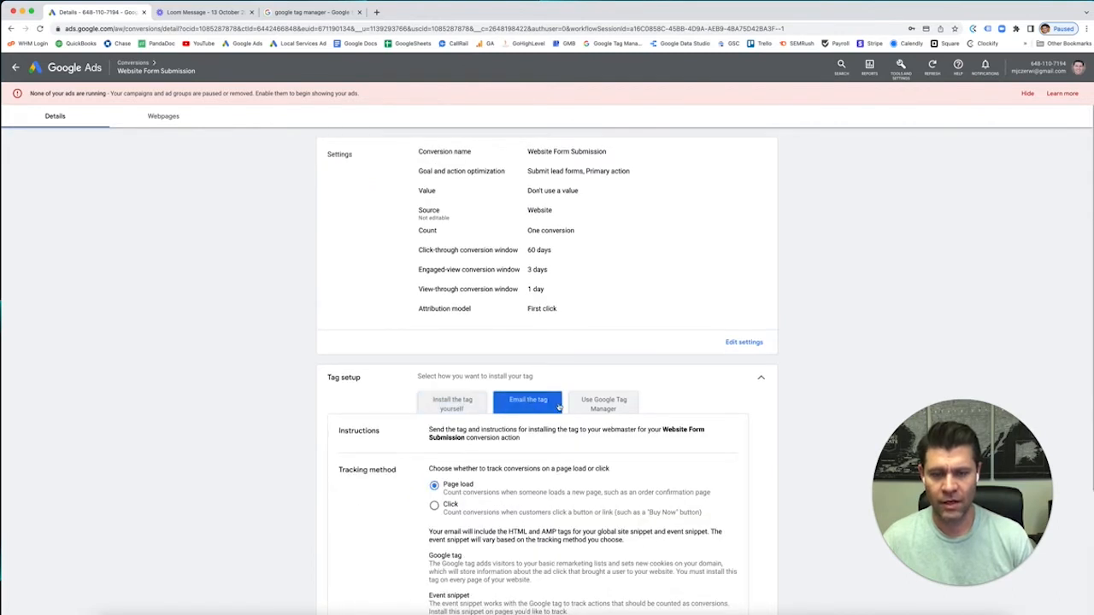
scroll(526, 404, "down", 3)
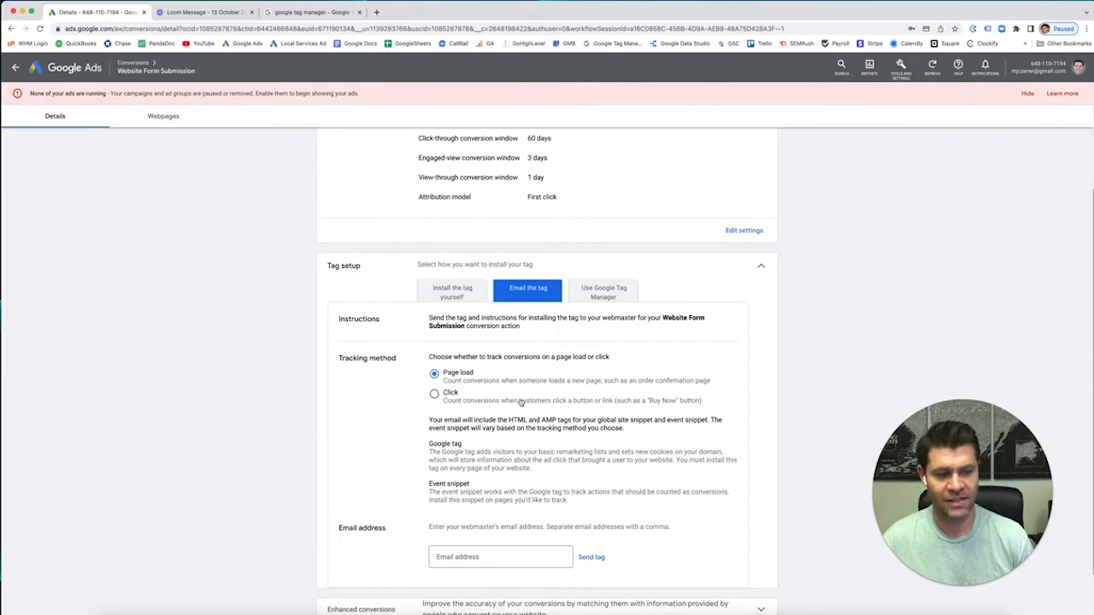
left_click(603, 293)
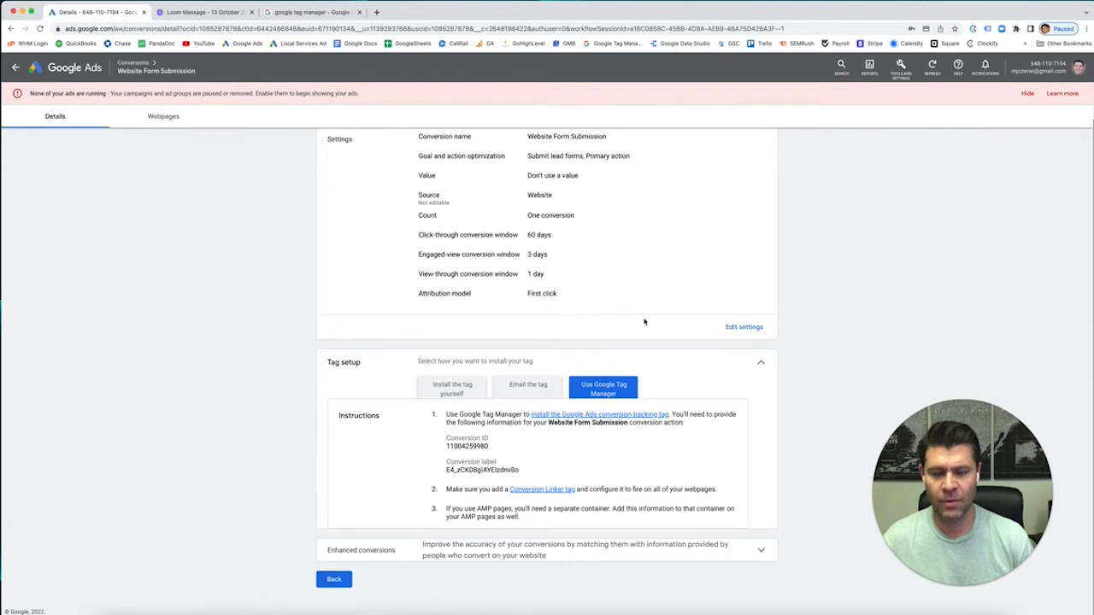
- Close the Loom tab and go to the Google Tag Manager site from the search results
left_click(308, 12)
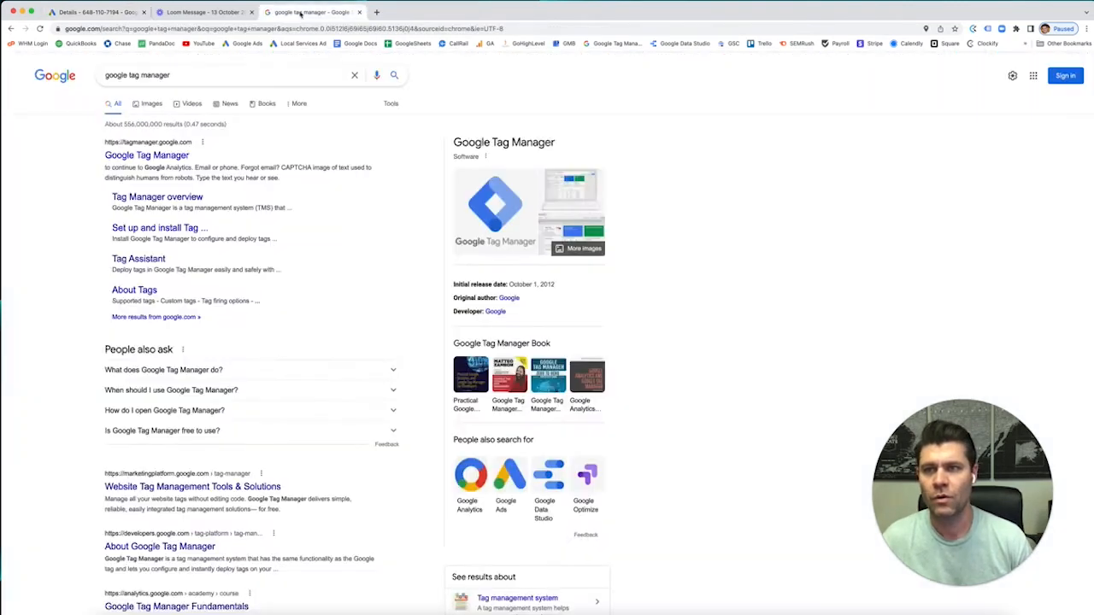
left_click(252, 12)
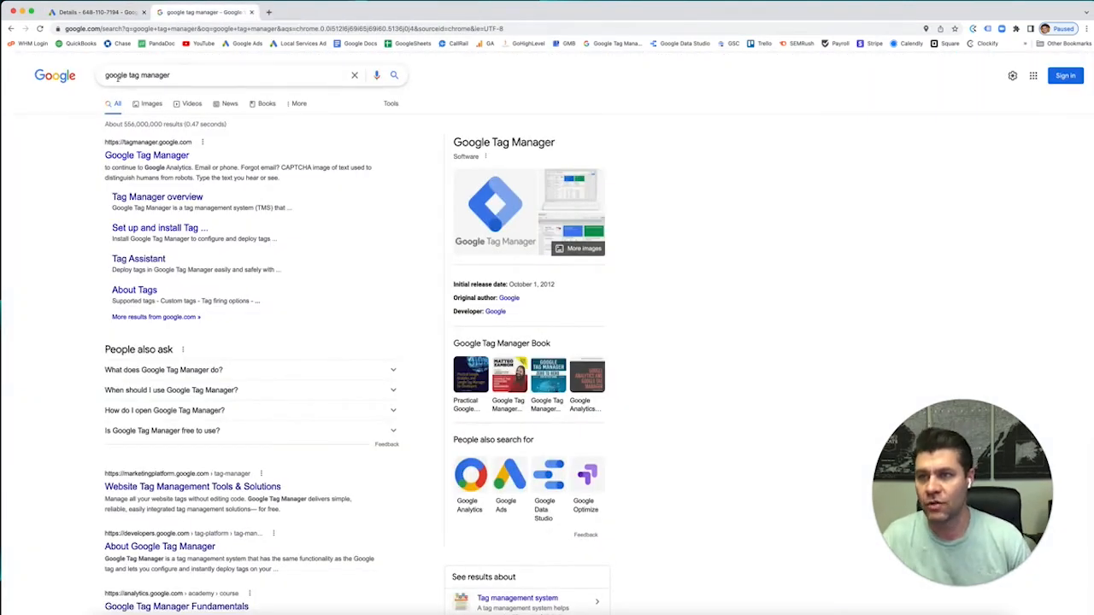
left_click(146, 155)
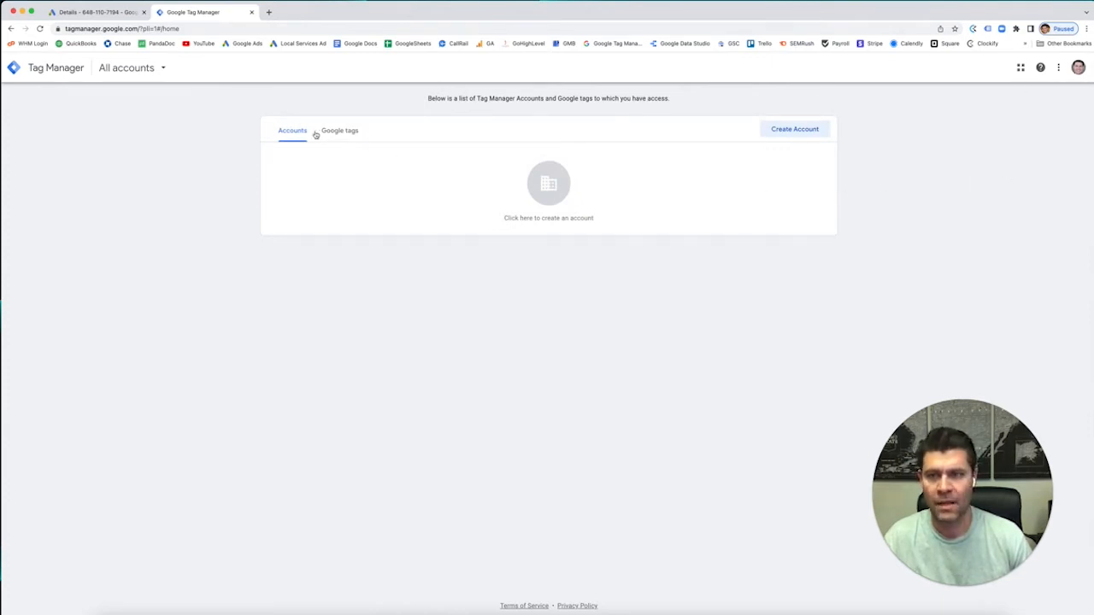
- Start a new Tag Manager account named MetaLOGIC Demo
left_click(794, 129)
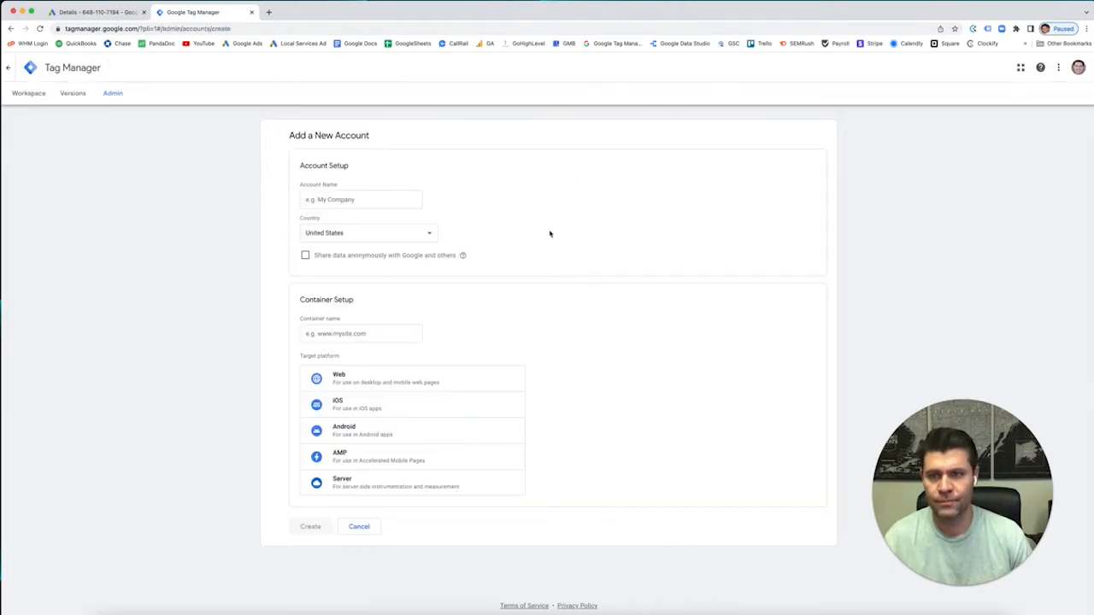
left_click(360, 199)
type("MetaLOGIC ")
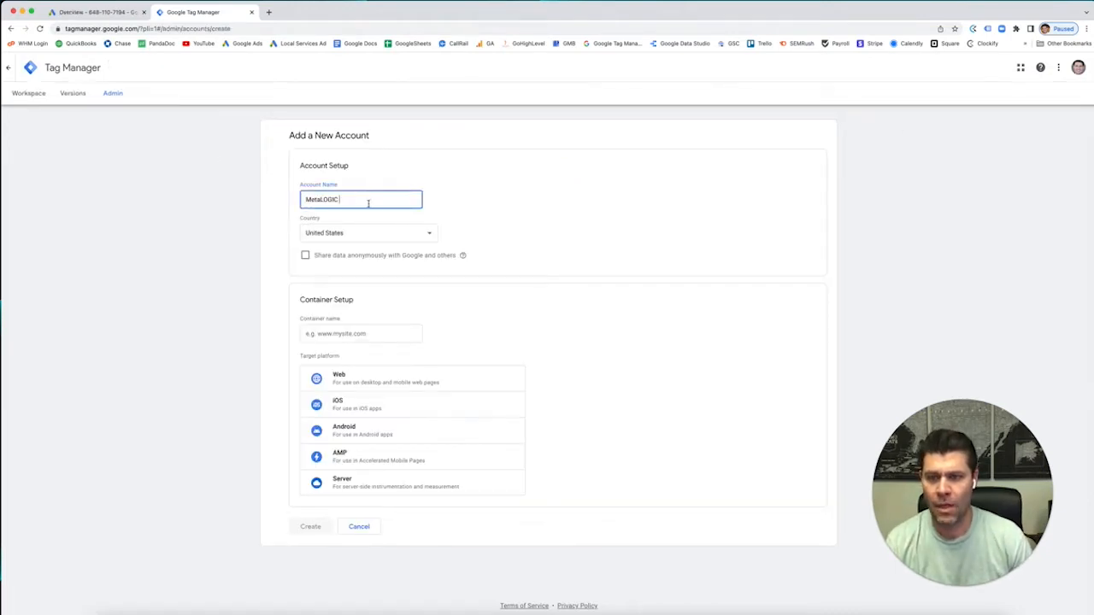
type("Tes")
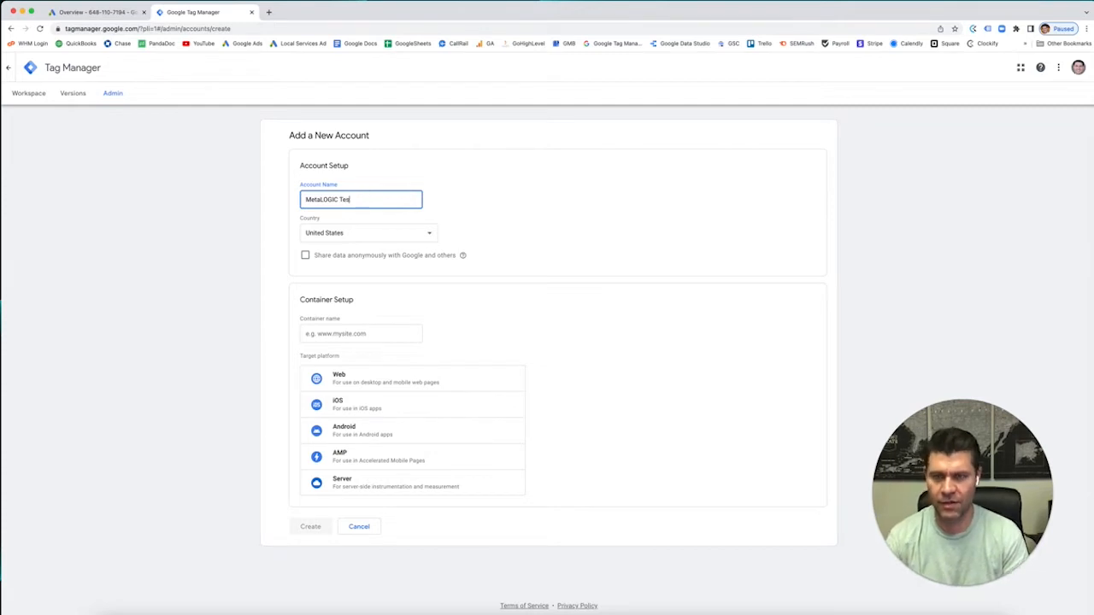
key("BackSpace")
key("BackSpace")
type("De")
key("BackSpace")
type("Demo")
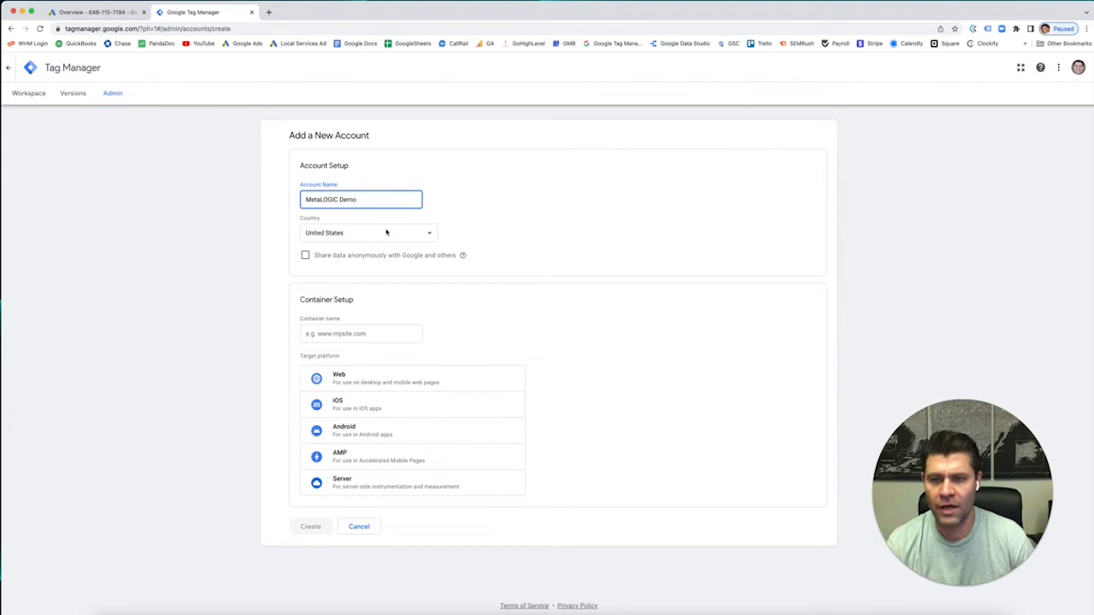
left_click(363, 333)
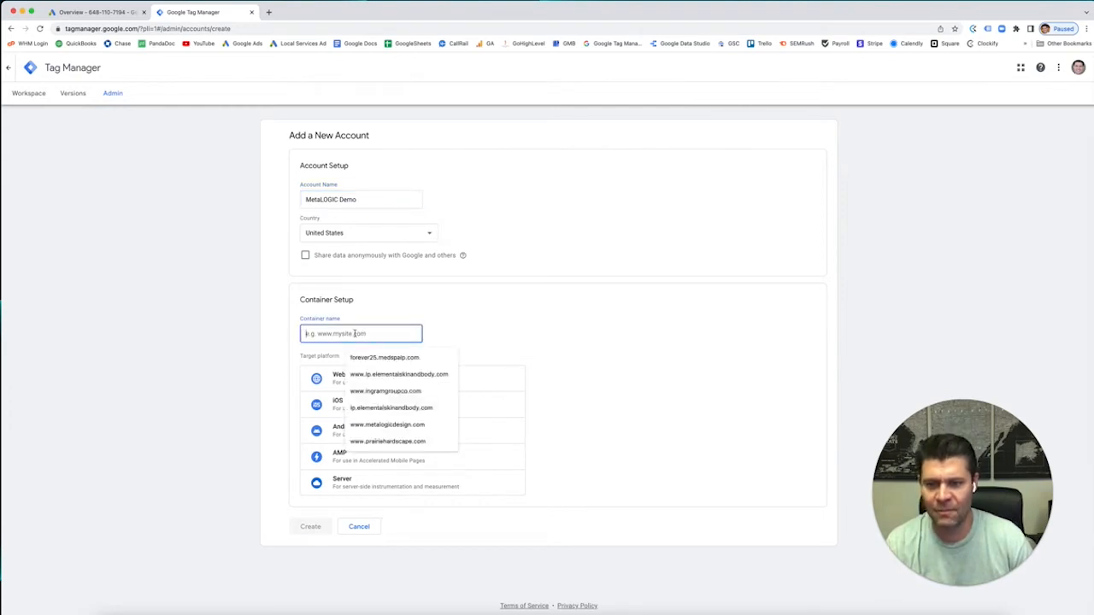
left_click(776, 329)
left_click(380, 334)
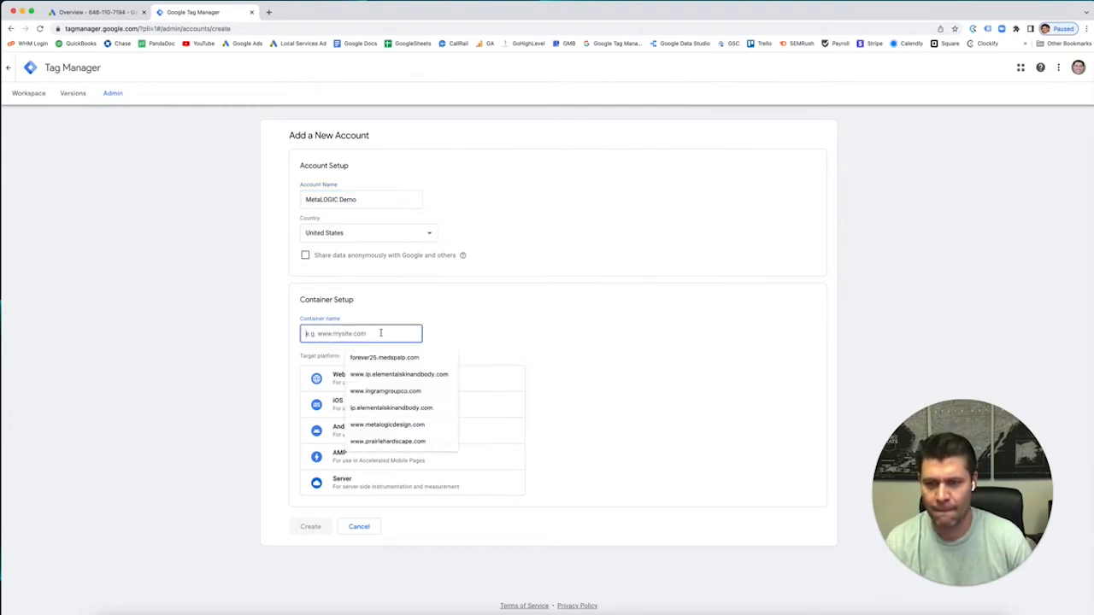
type("www.t")
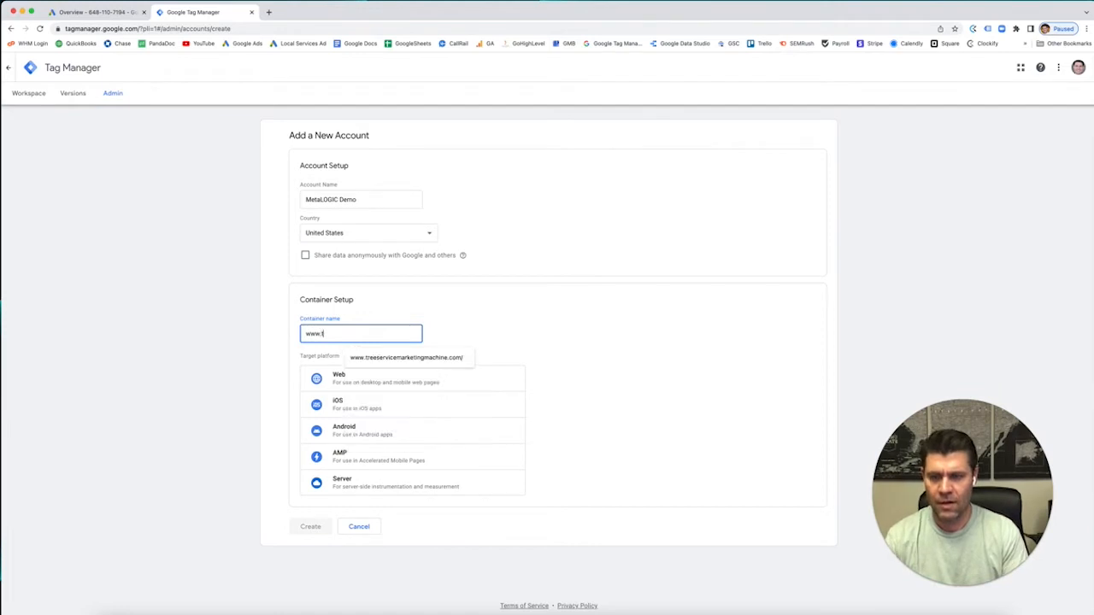
key("BackSpace")
type("me")
left_click(387, 357)
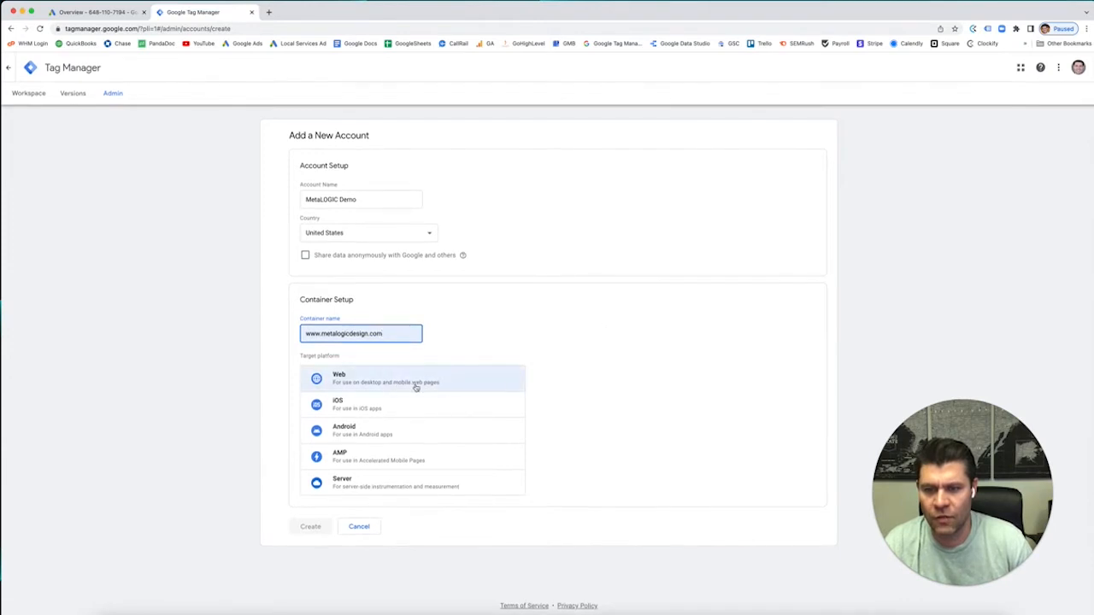
left_click(351, 384)
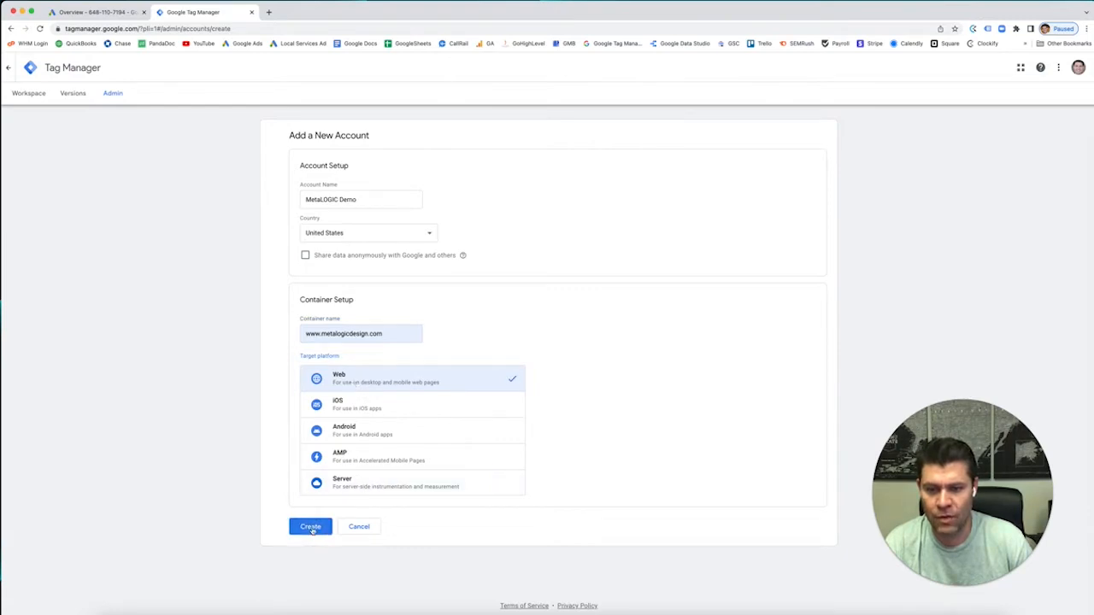
left_click(311, 526)
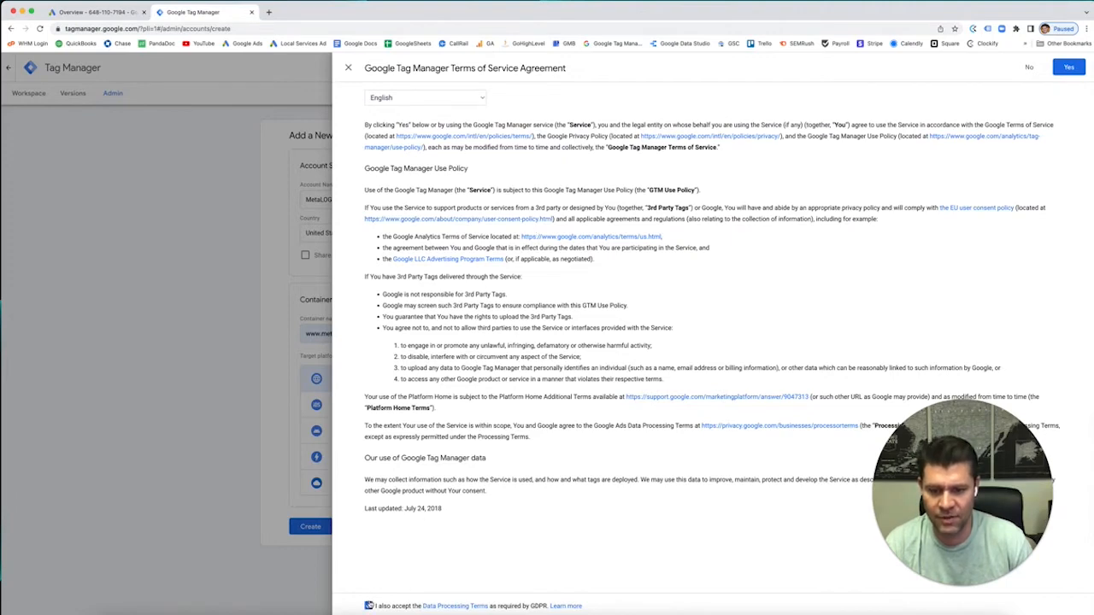
left_click(369, 606)
- Agree to the terms of service, copy the head install snippet and dismiss the install instructions
left_click(1068, 67)
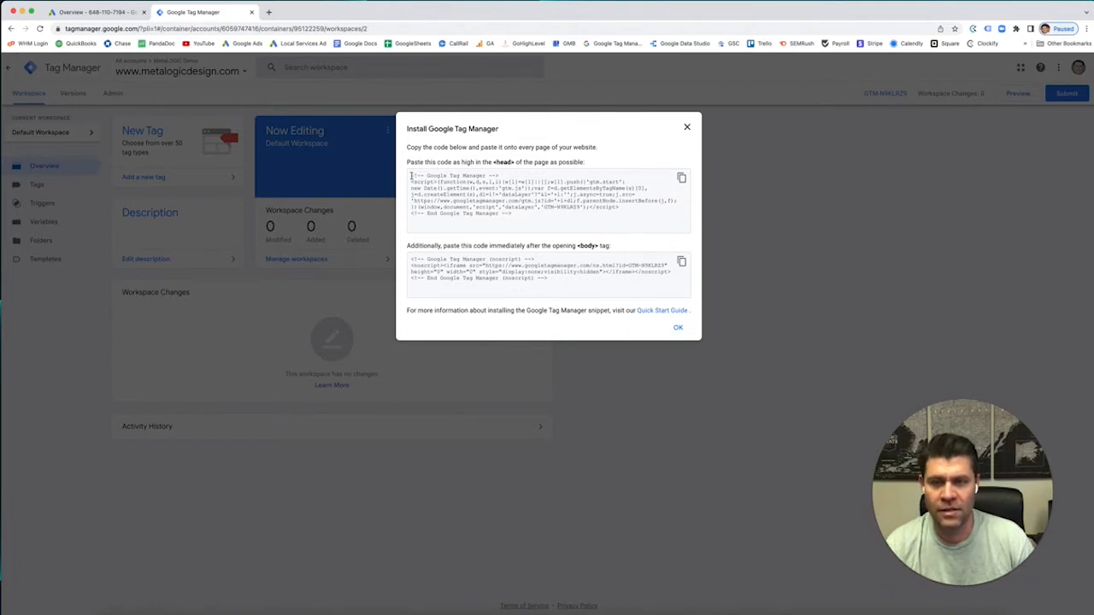
left_click_drag(411, 175, 551, 215)
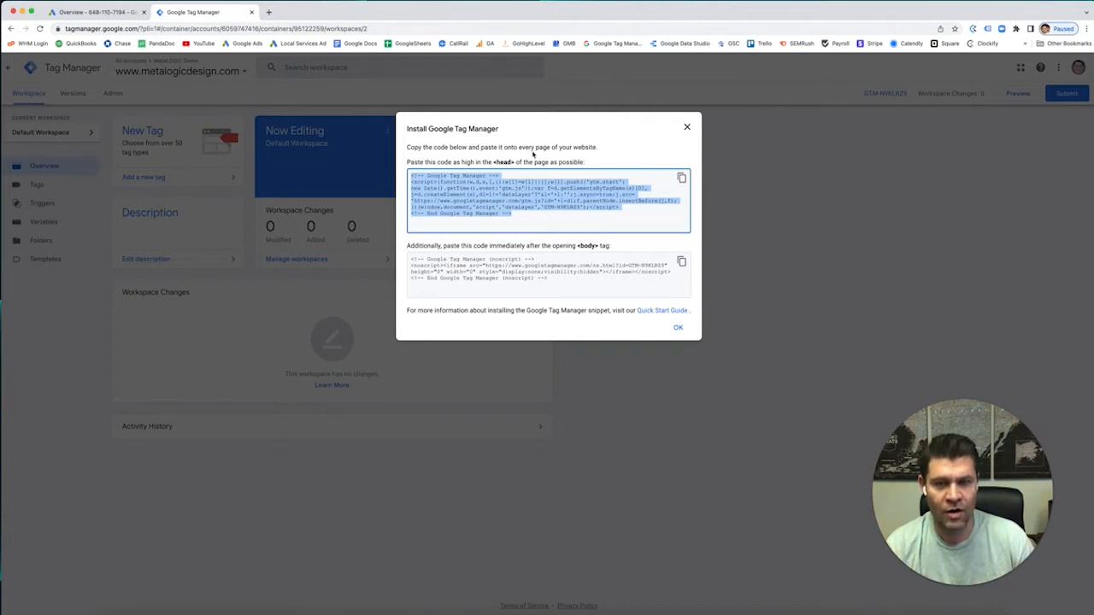
key("Escape")
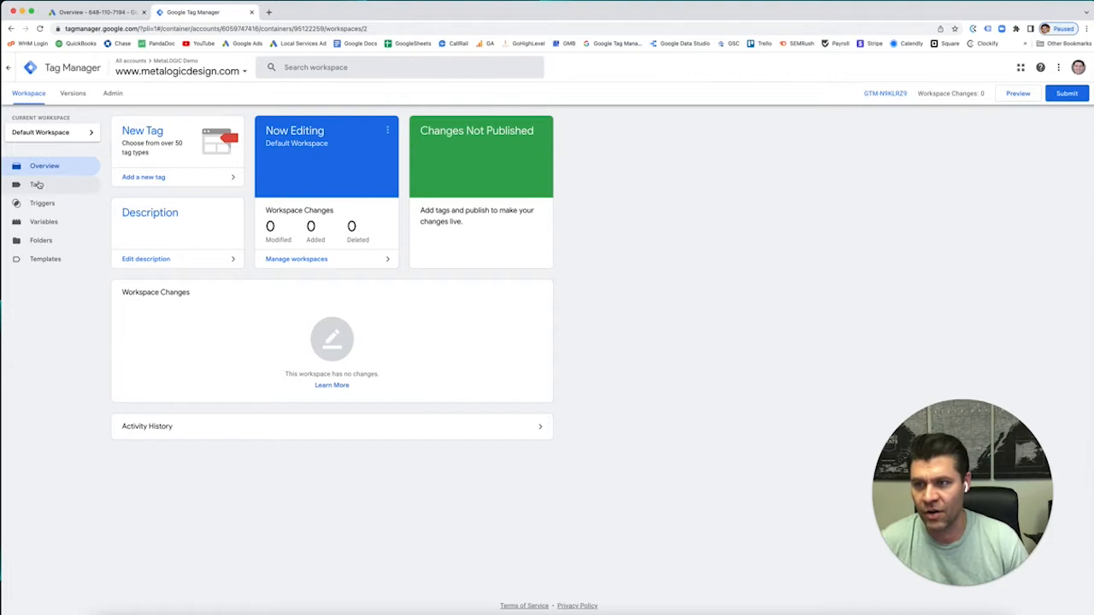
- Create a new tag named 'GADS - Website Form Submissions' and bring up the tag type choices
left_click(38, 184)
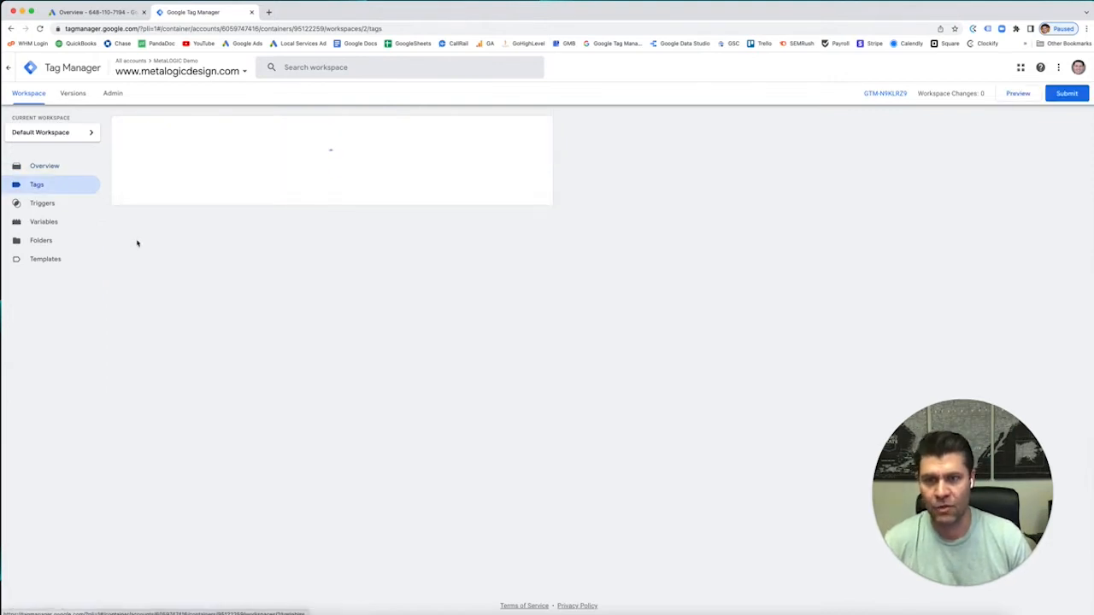
left_click(42, 166)
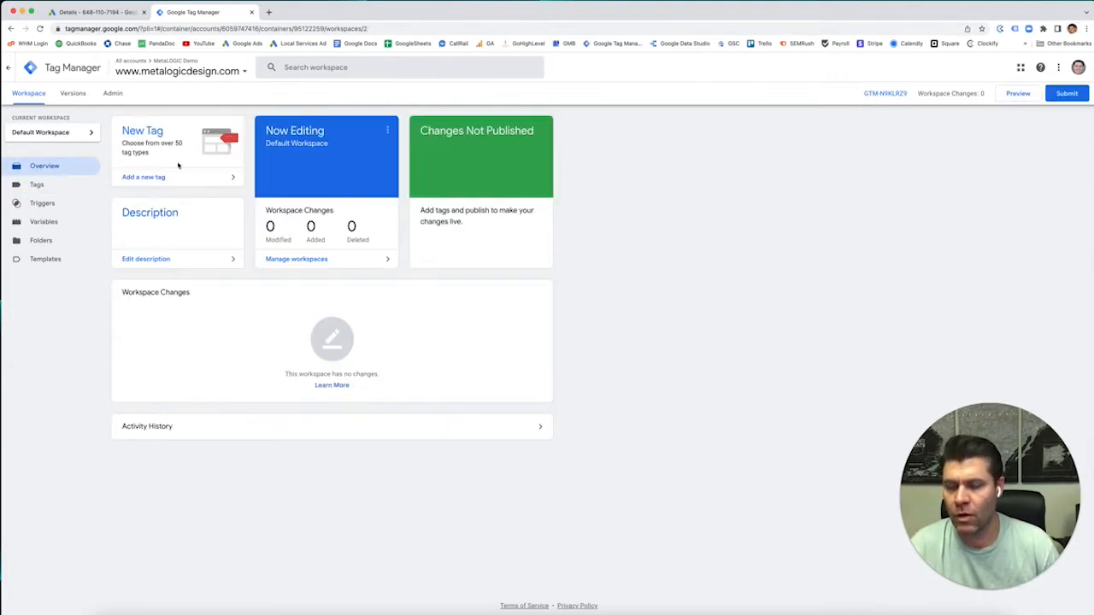
left_click(36, 187)
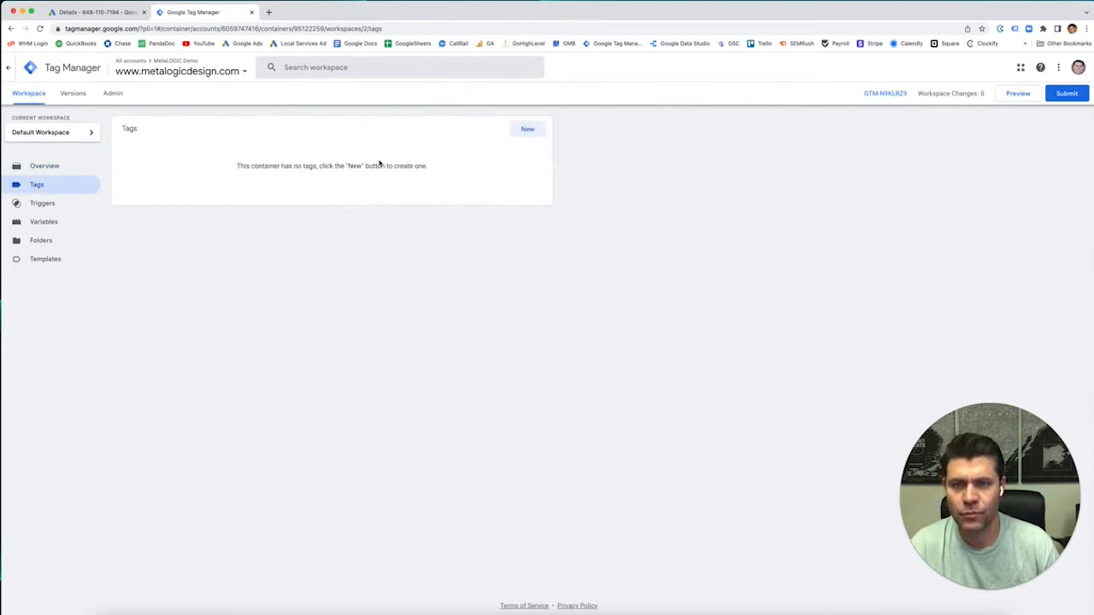
left_click(527, 129)
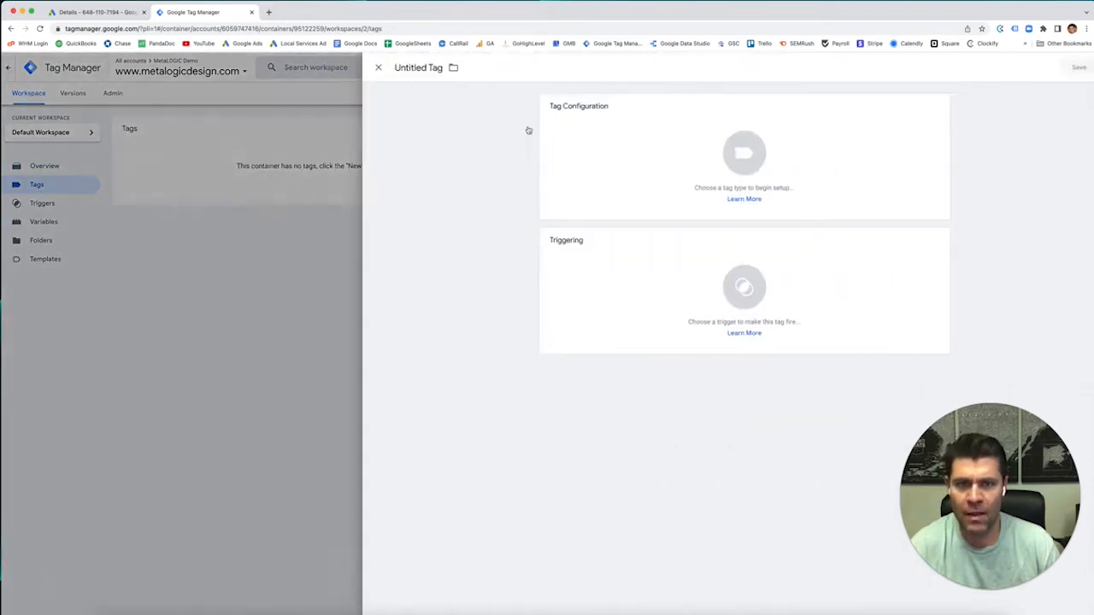
double_click(396, 67)
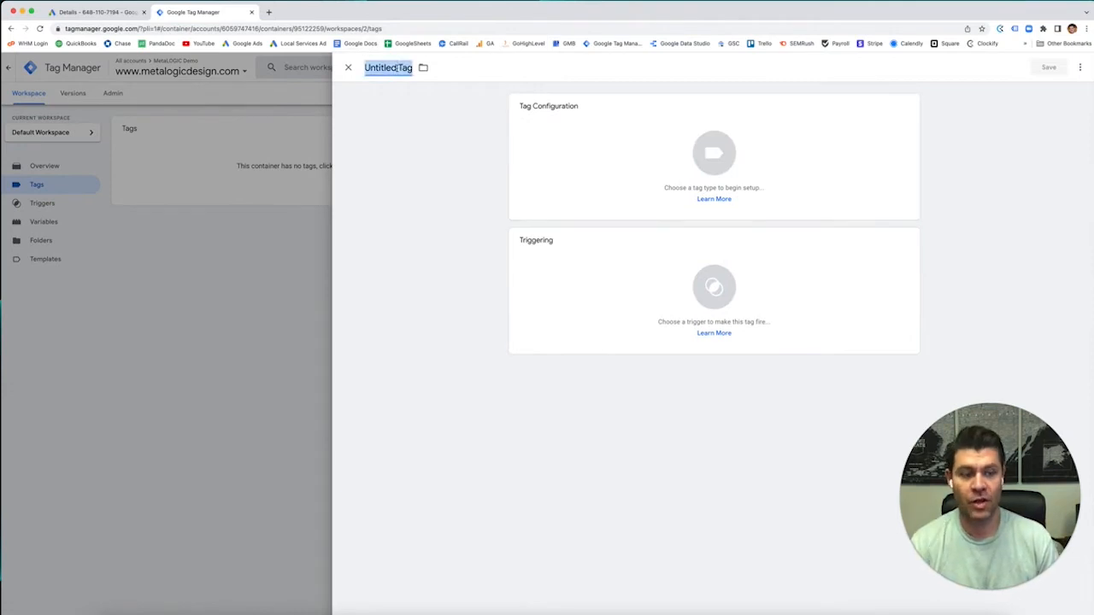
type("GA")
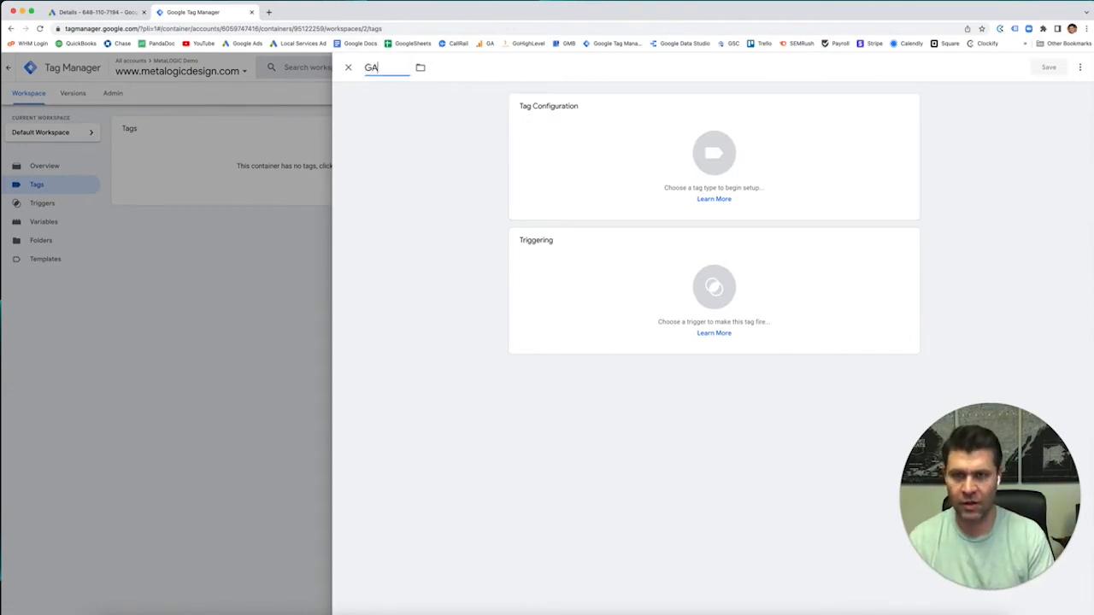
type("DS -")
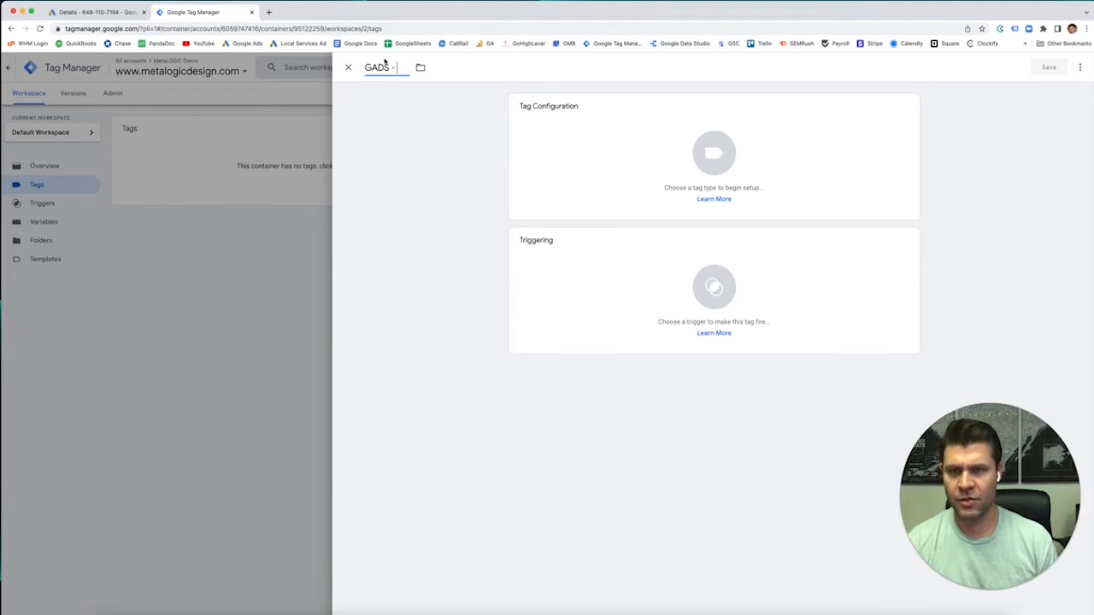
type(" Website Fo")
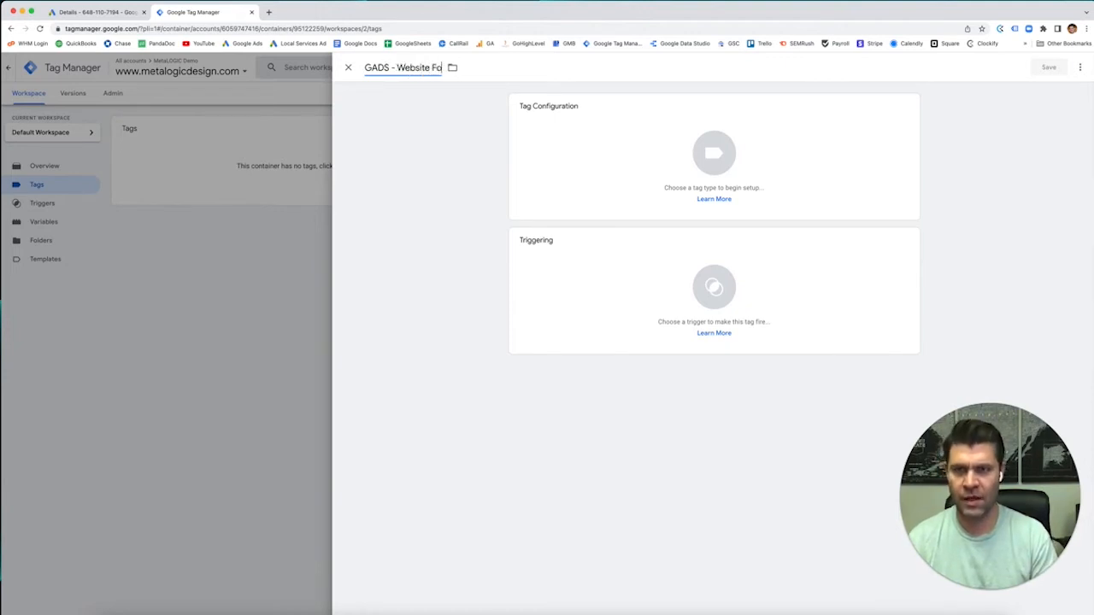
type("rm Submissions")
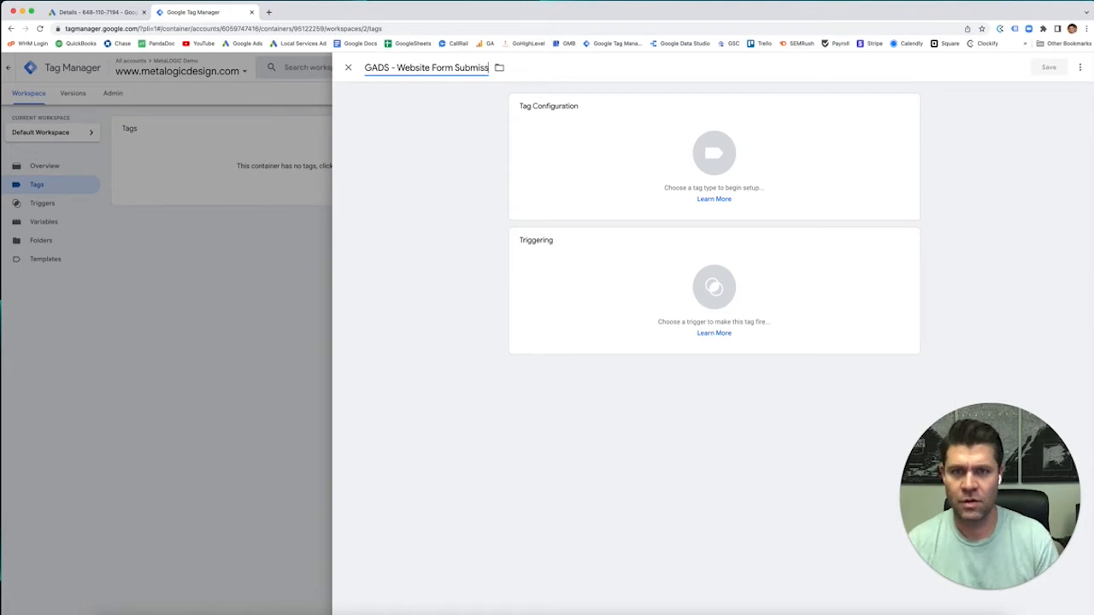
left_click(667, 153)
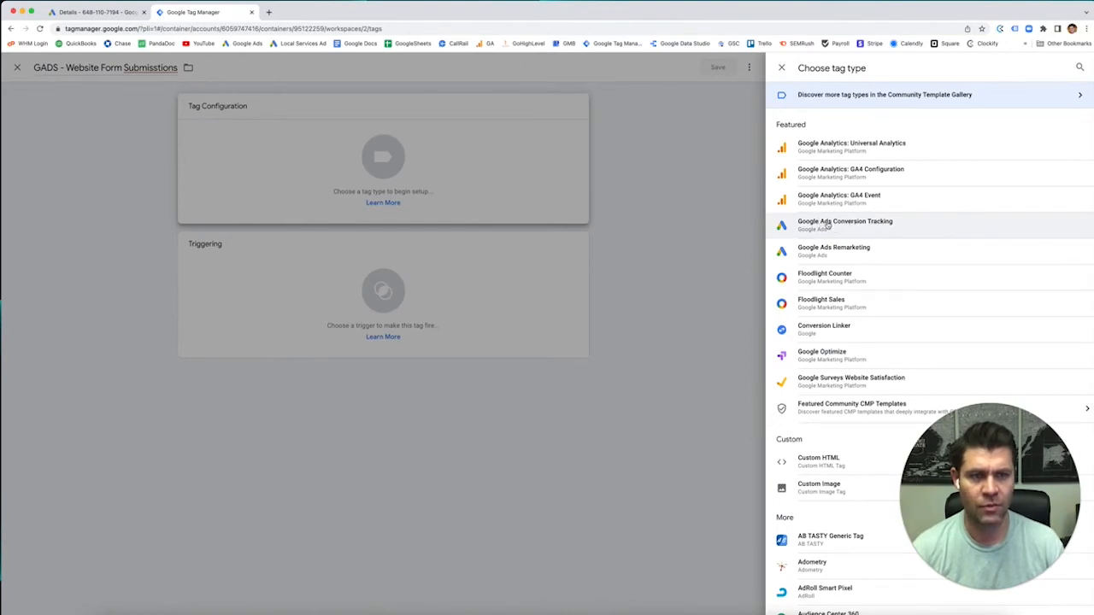
left_click(826, 223)
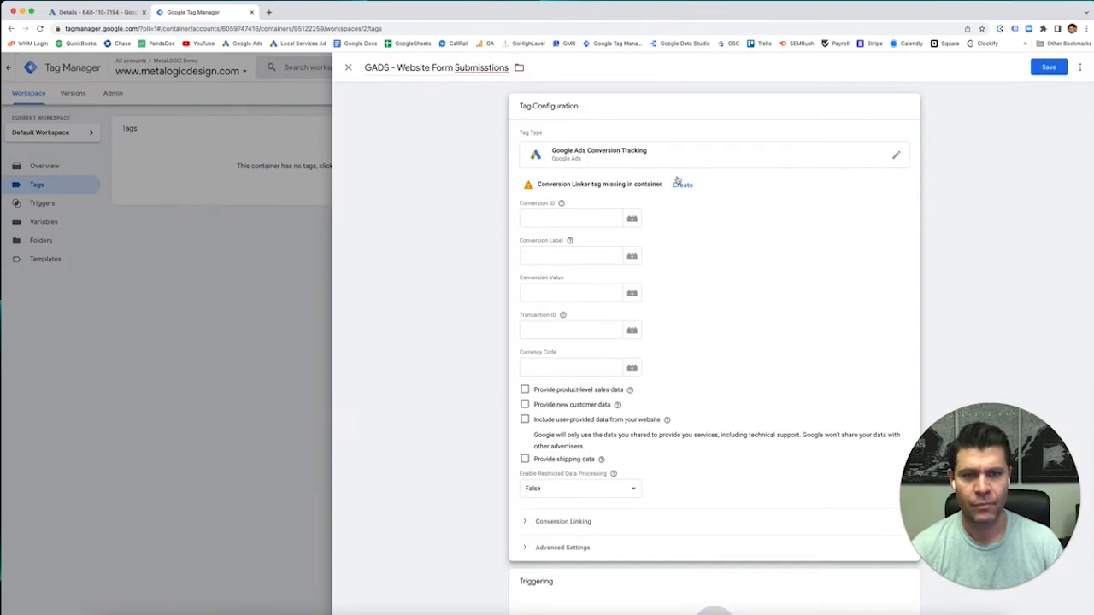
left_click(572, 218)
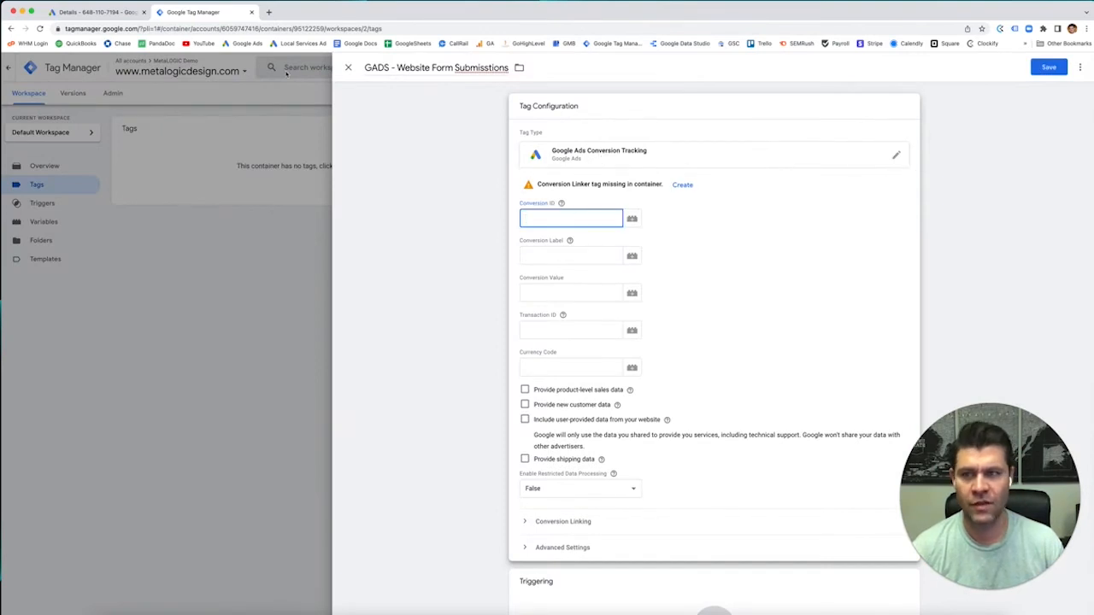
left_click(94, 12)
left_click(510, 458)
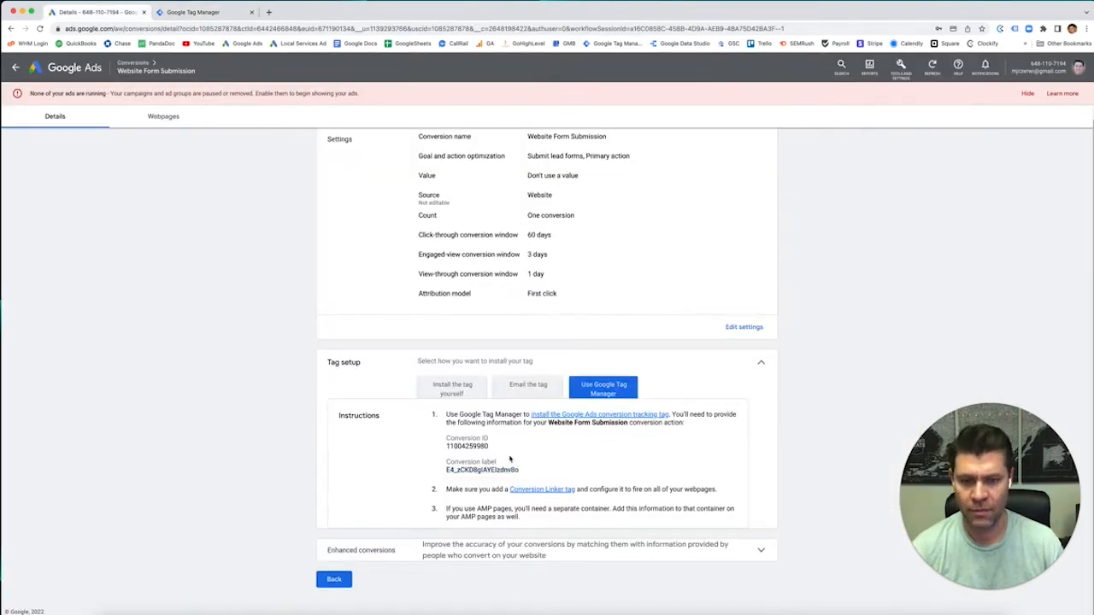
double_click(468, 446)
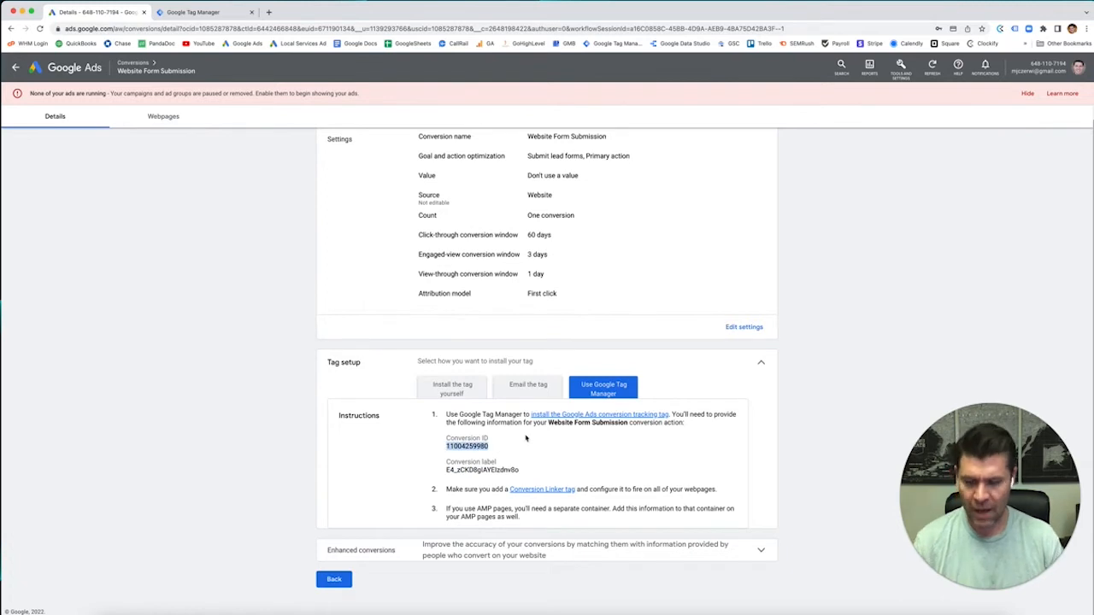
left_click(209, 12)
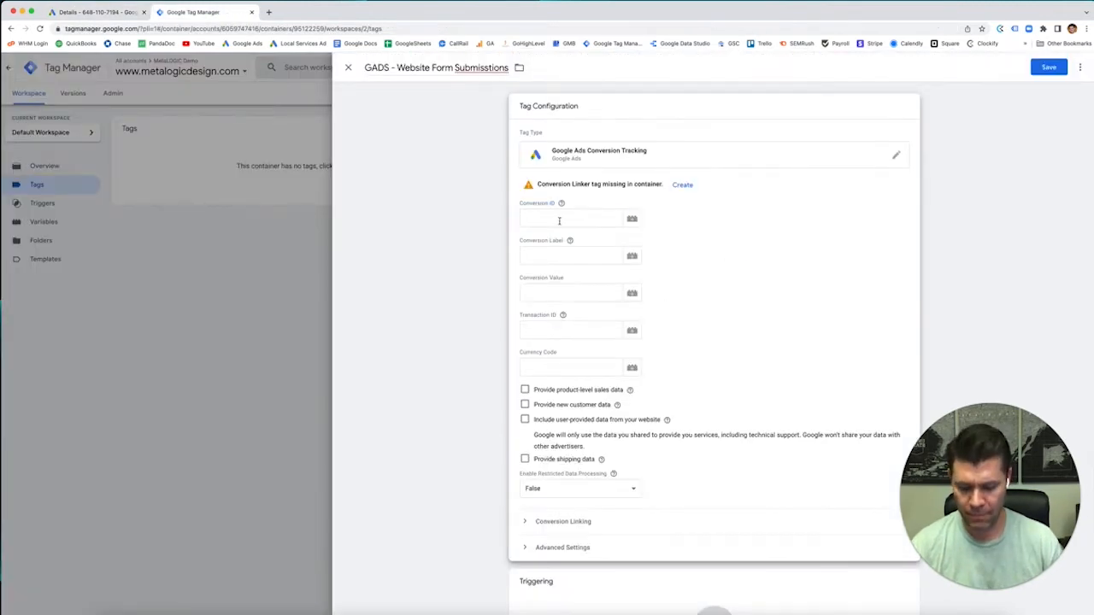
key("ctrl+v")
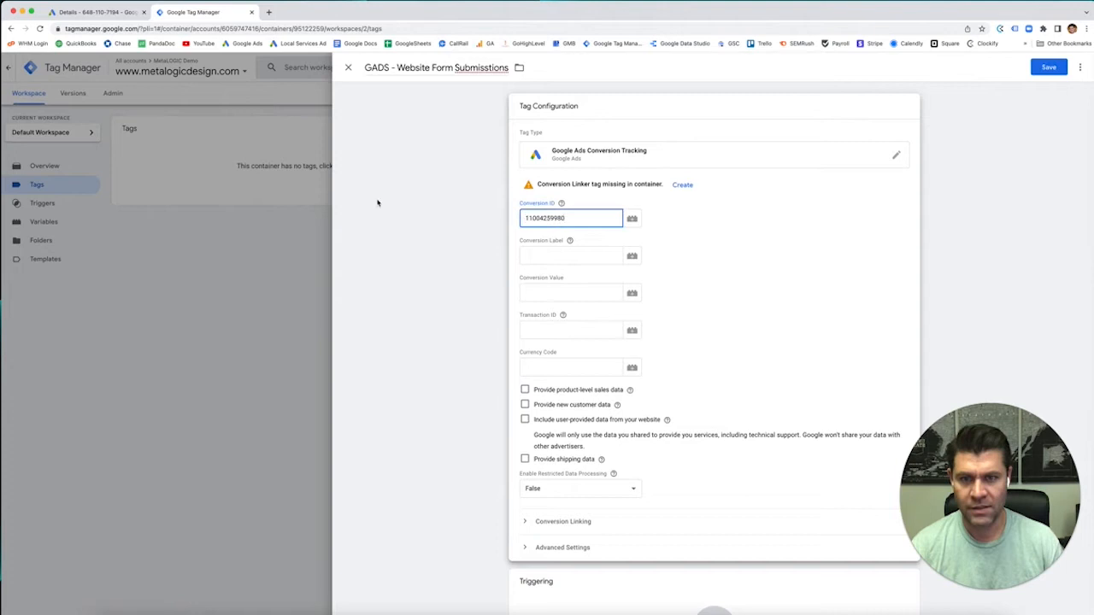
- Copy the conversion label from Google Ads into the tag and move on to choosing its trigger
left_click(104, 12)
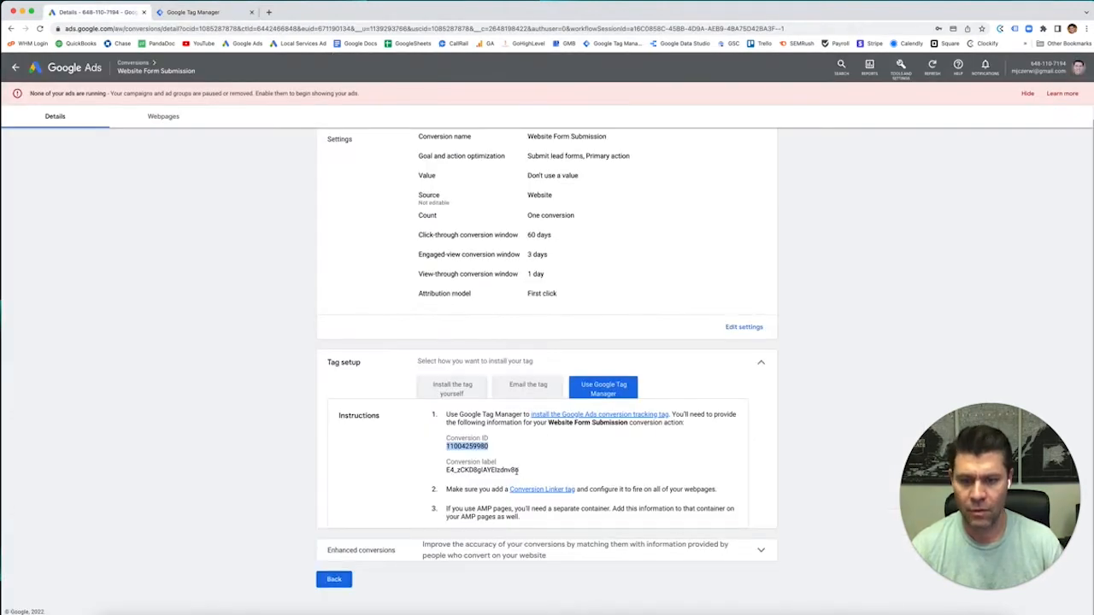
left_click_drag(521, 471, 444, 470)
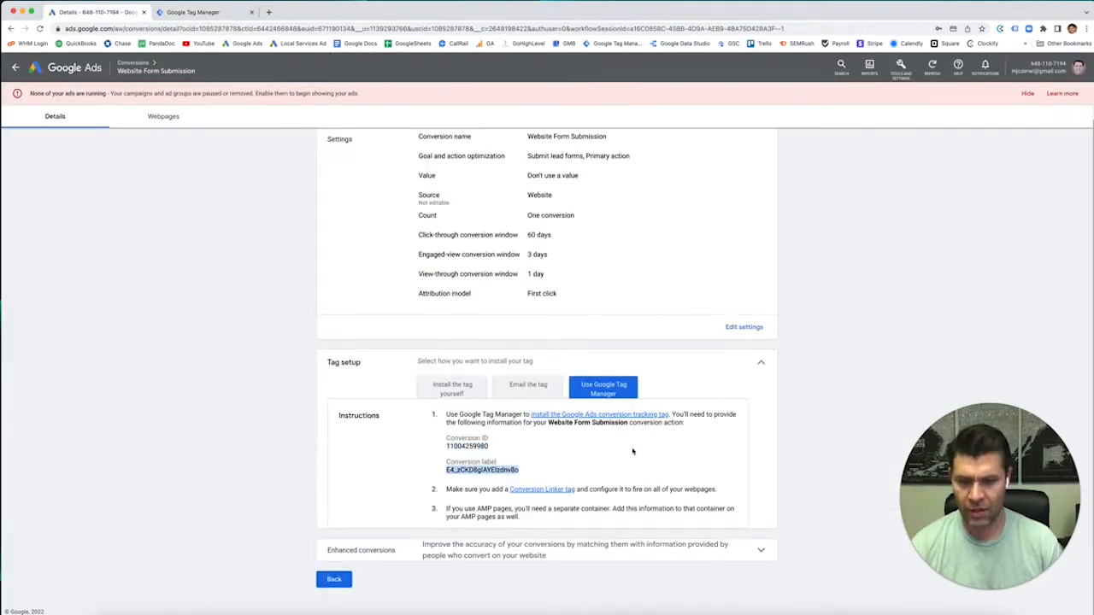
key("ctrl+c")
left_click(192, 12)
left_click(562, 254)
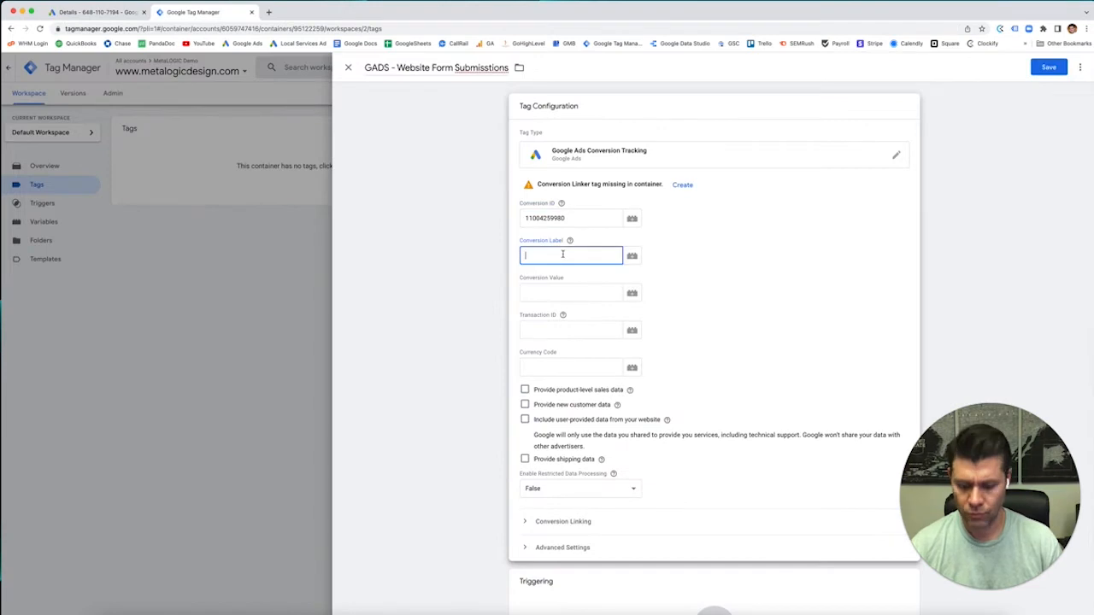
key("ctrl+v")
left_click(422, 290)
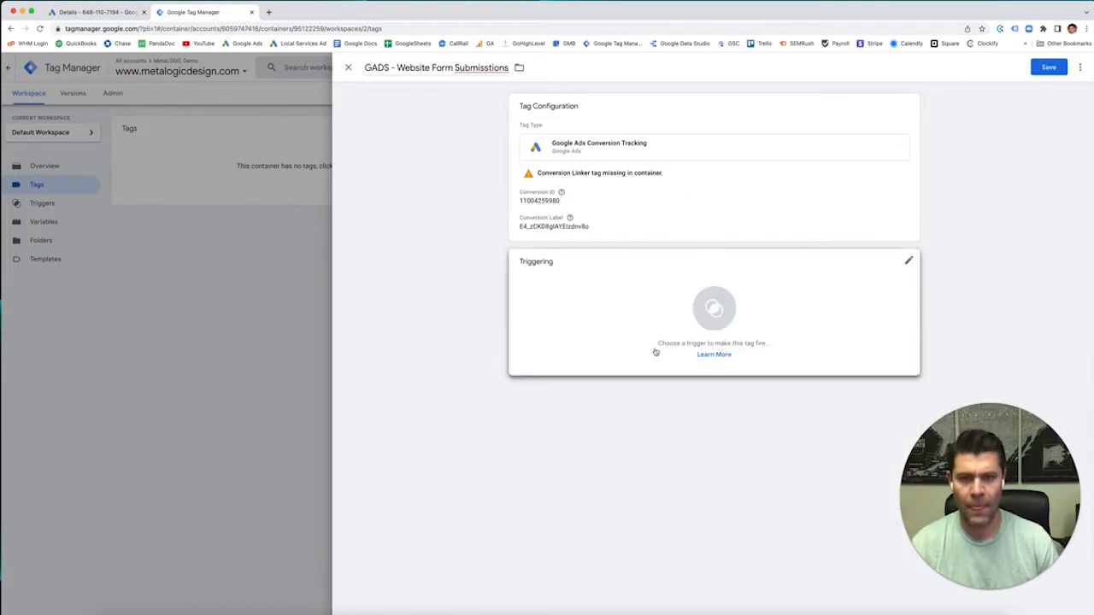
left_click(615, 180)
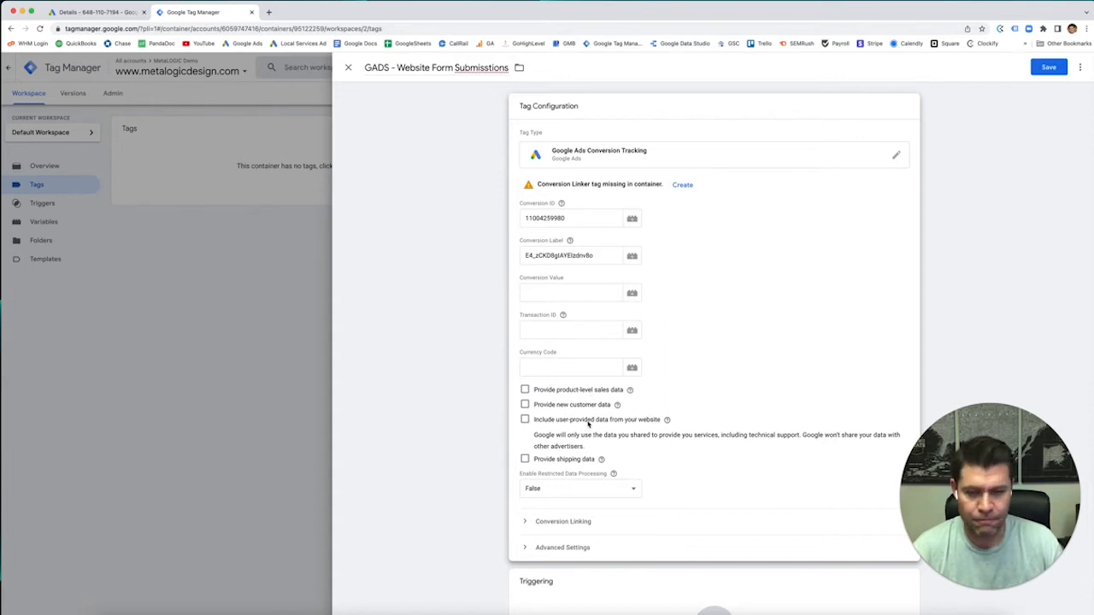
scroll(732, 342, "down", 3)
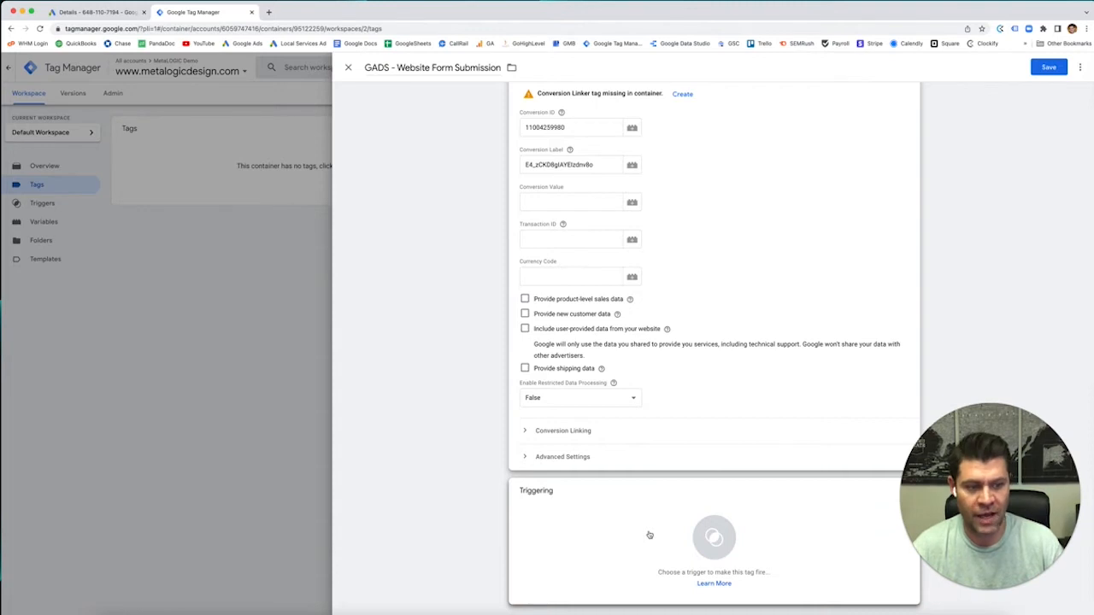
left_click(656, 535)
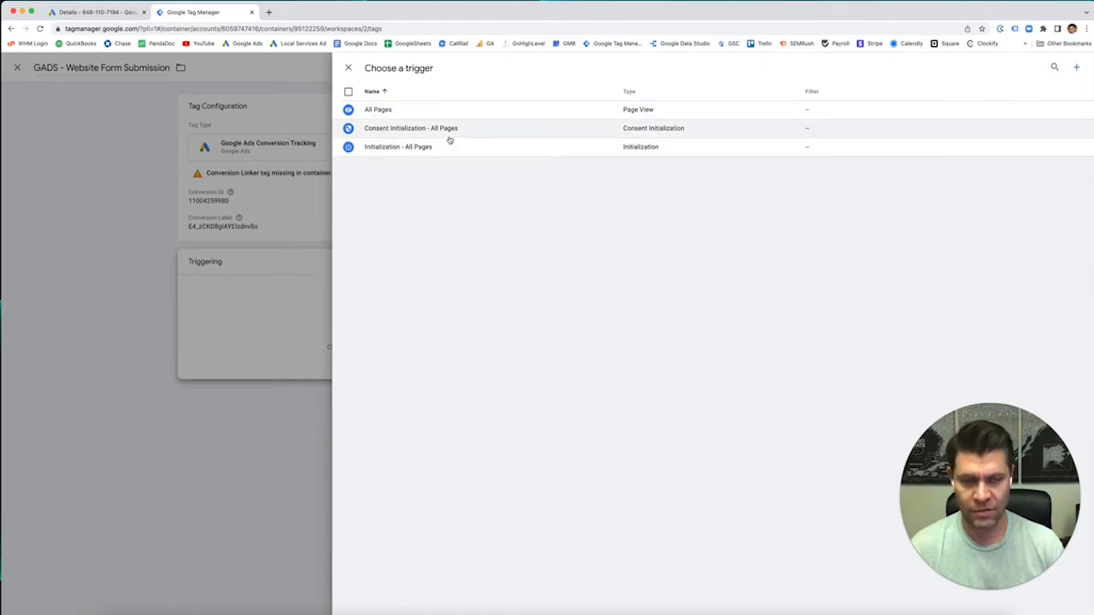
- Create a Page View trigger named 'Website Thank You Page'
left_click(1077, 69)
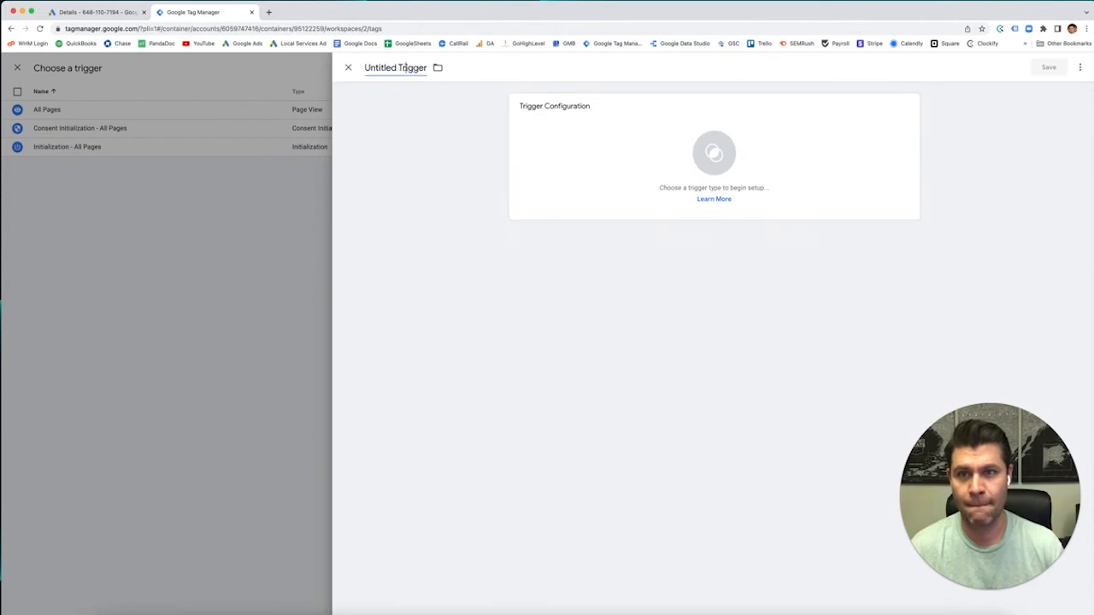
left_click(407, 67)
type("Thank")
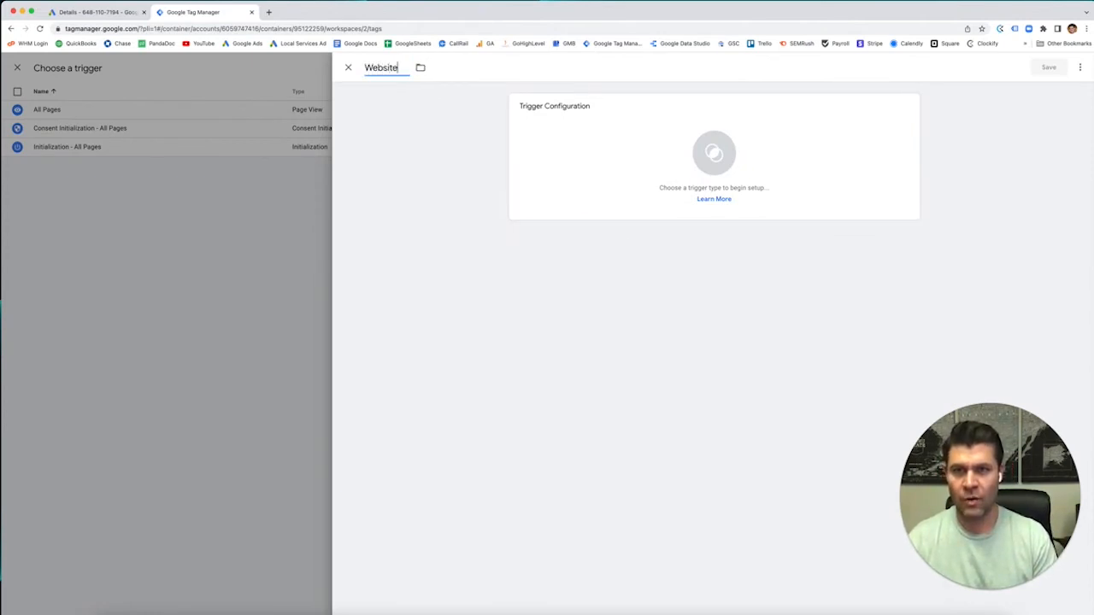
type("Thank Yo")
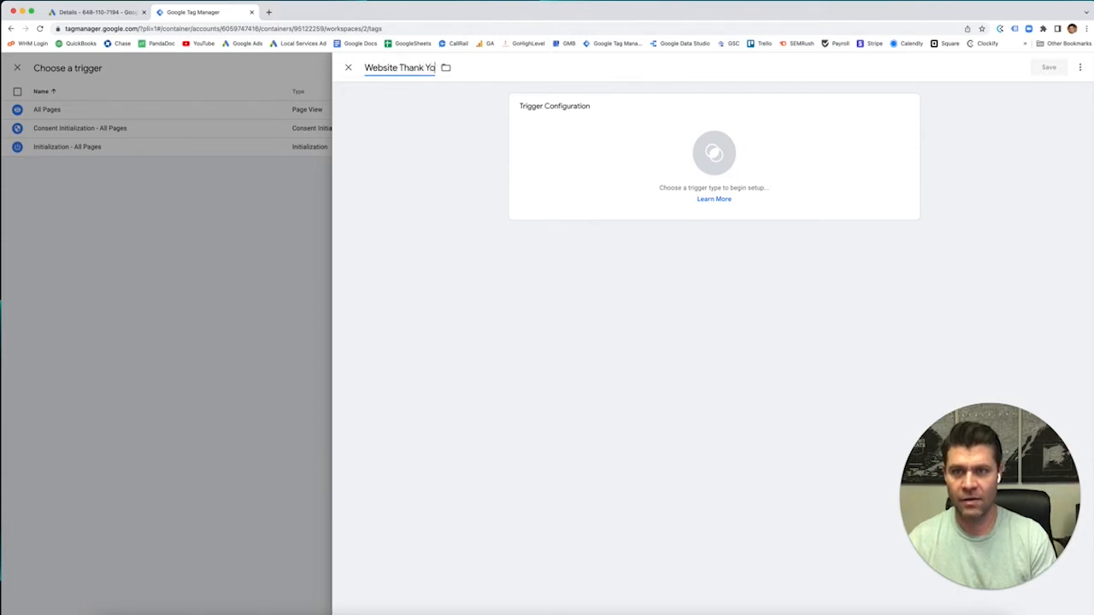
type("u")
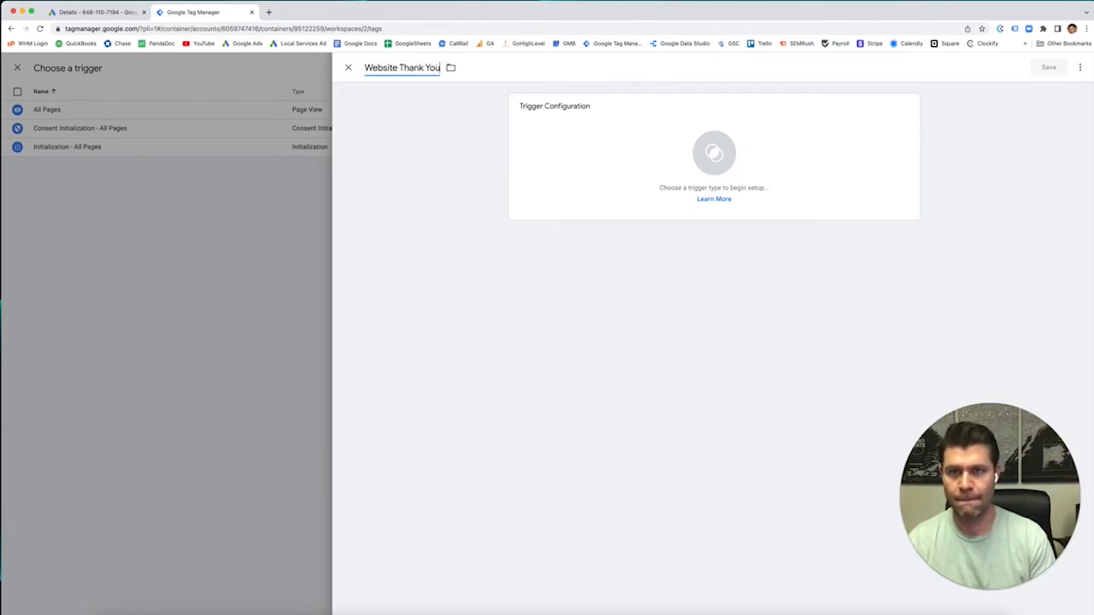
type(" Page")
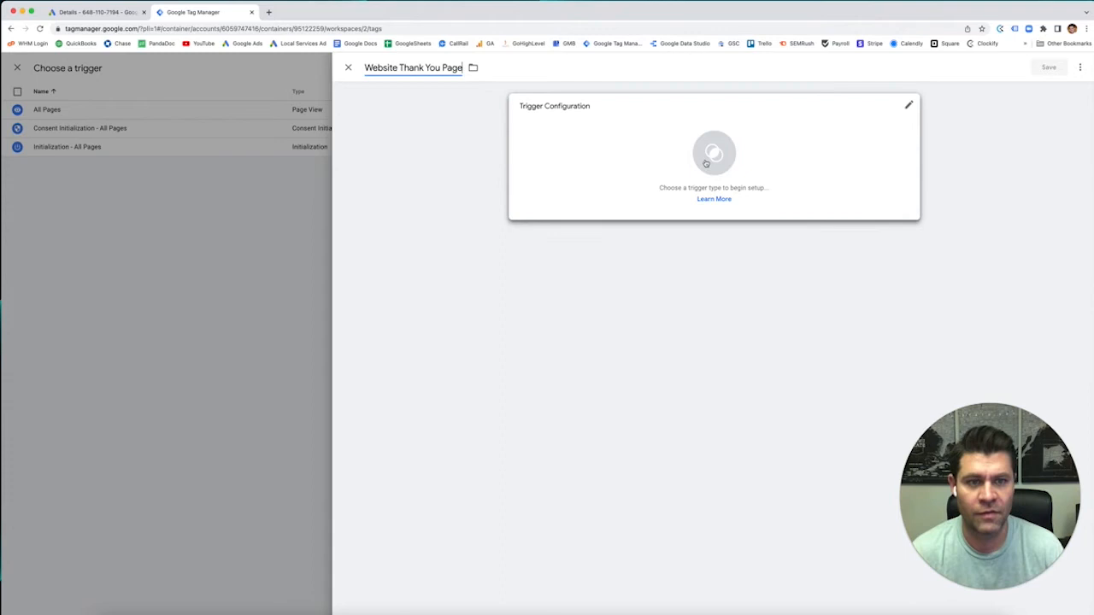
left_click(650, 162)
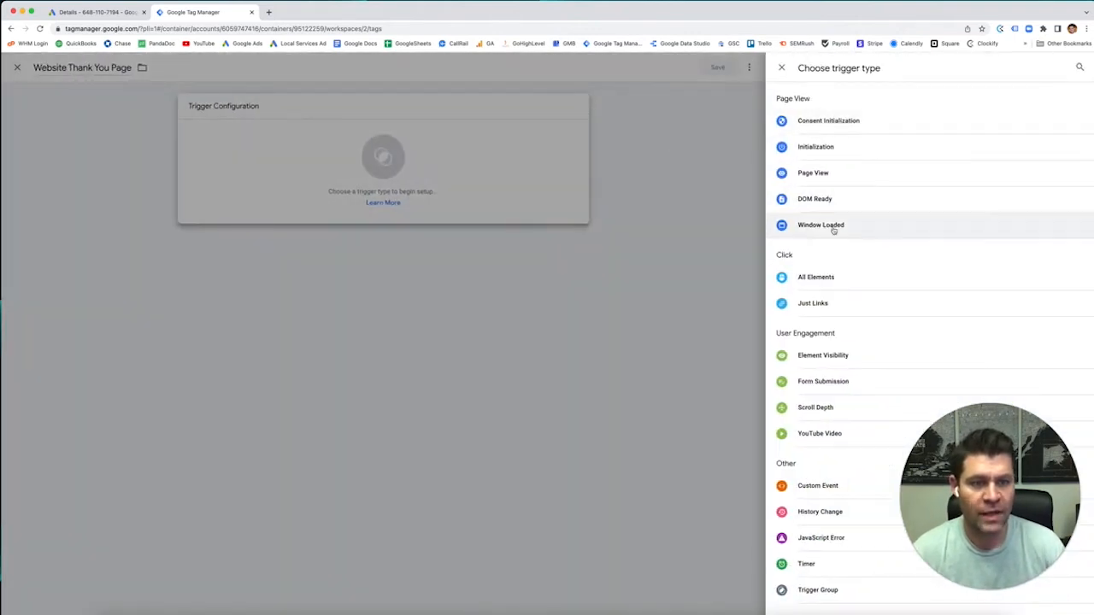
left_click(810, 175)
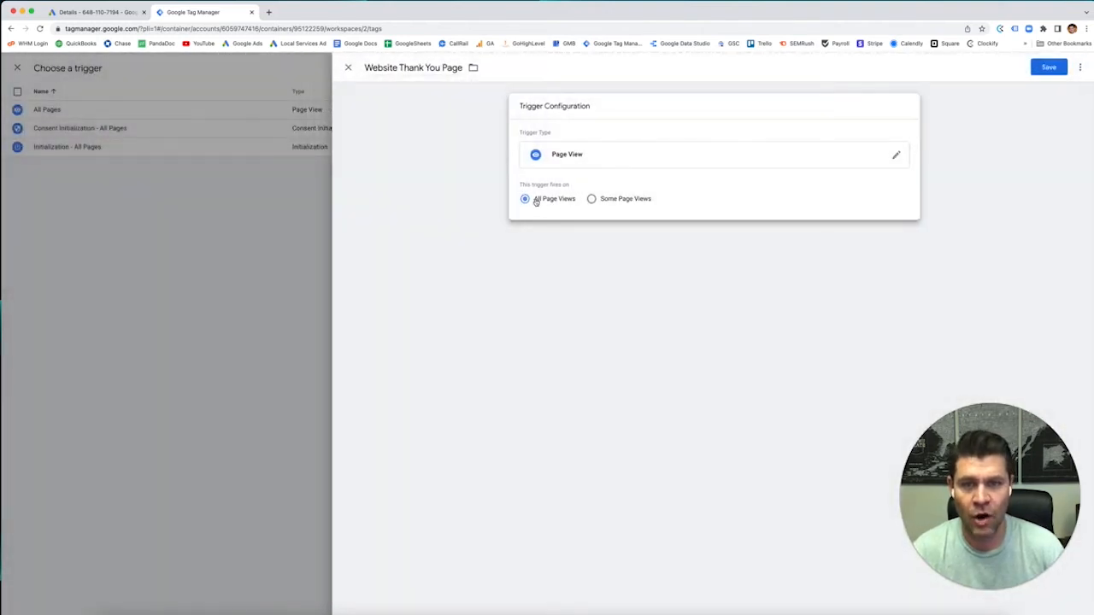
- Fire it on some page views where Page URL equals the pasted thank-you page address
left_click(591, 199)
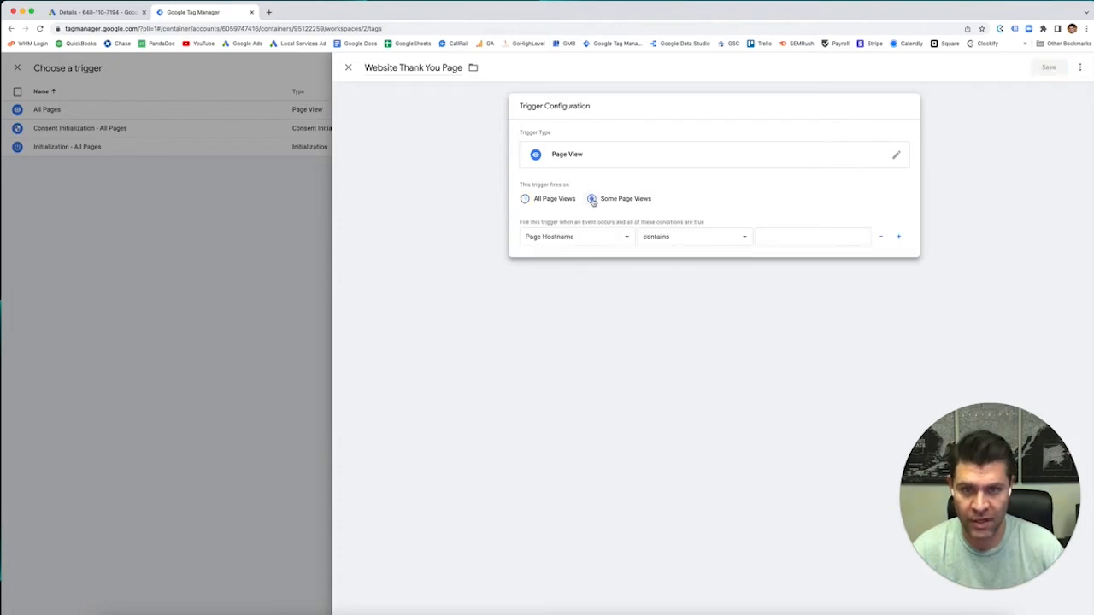
left_click(578, 238)
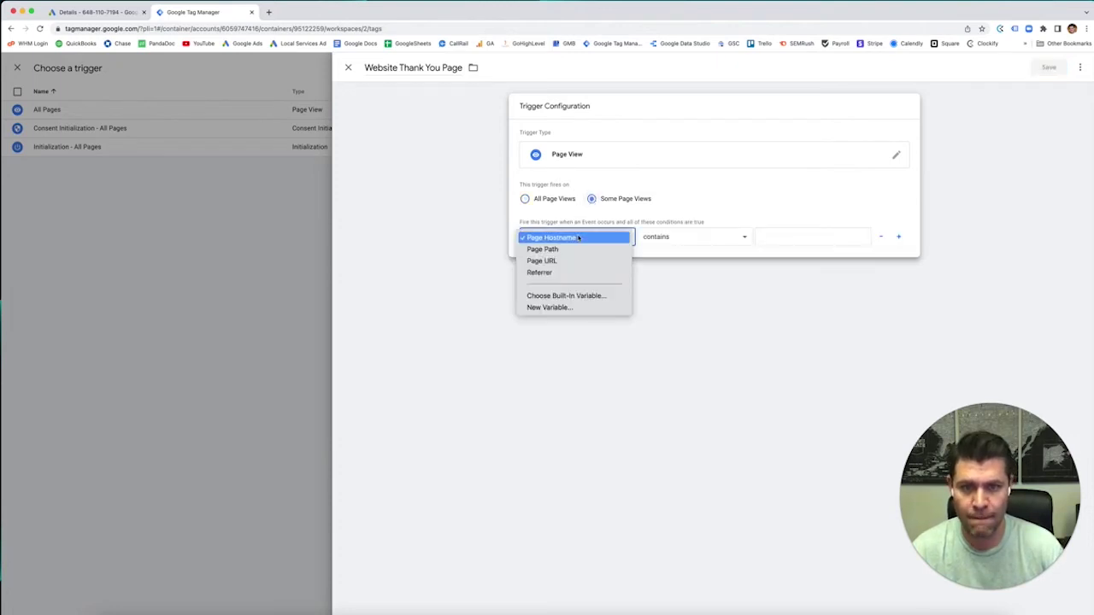
left_click(540, 260)
left_click(683, 238)
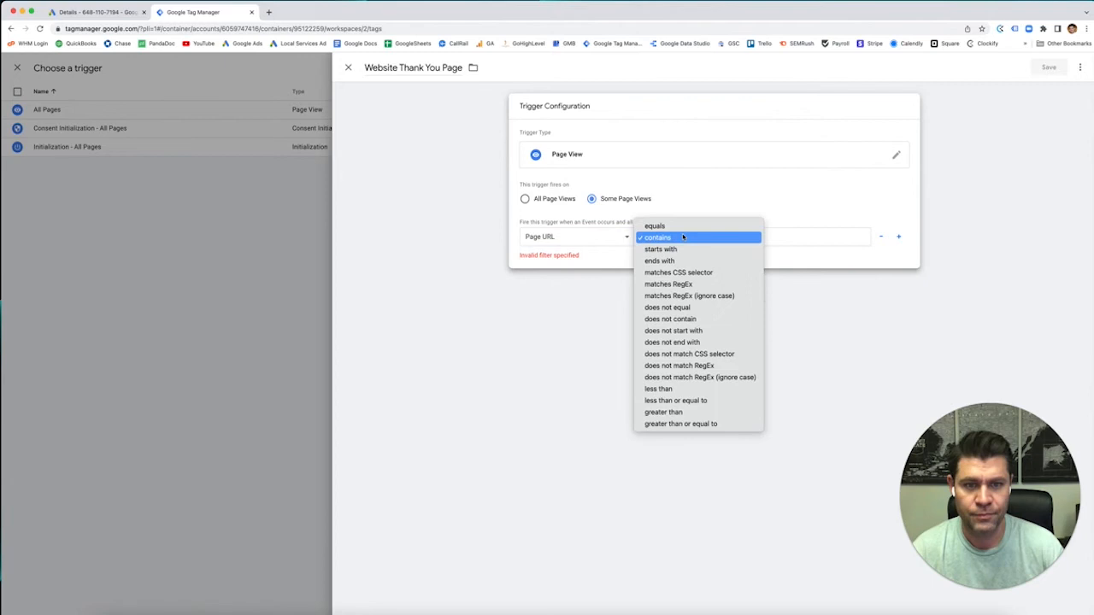
left_click(672, 226)
left_click(786, 236)
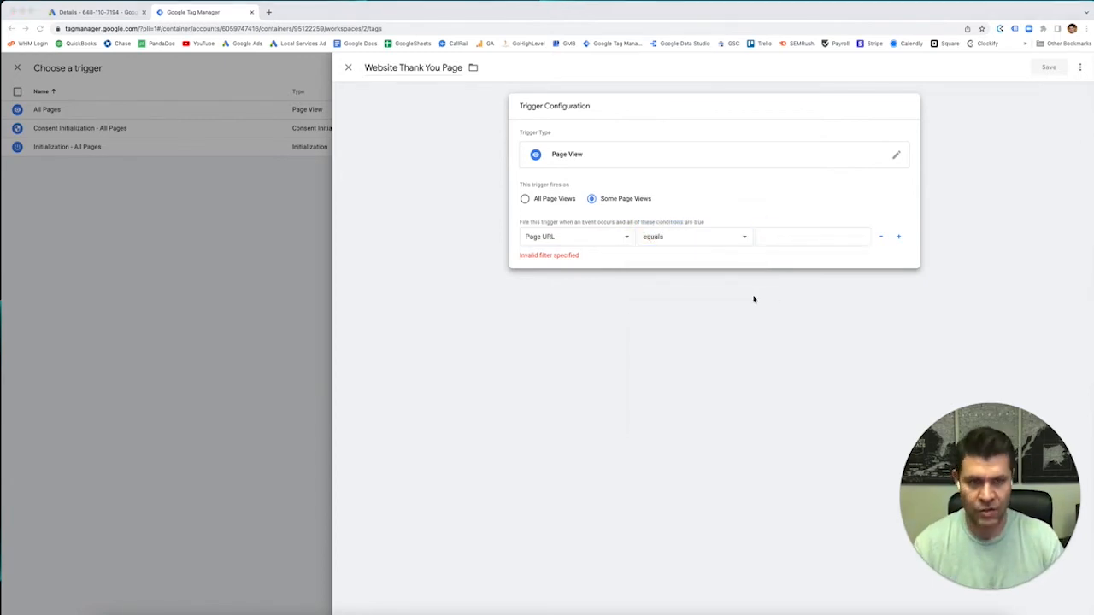
left_click(781, 237)
key("super+v")
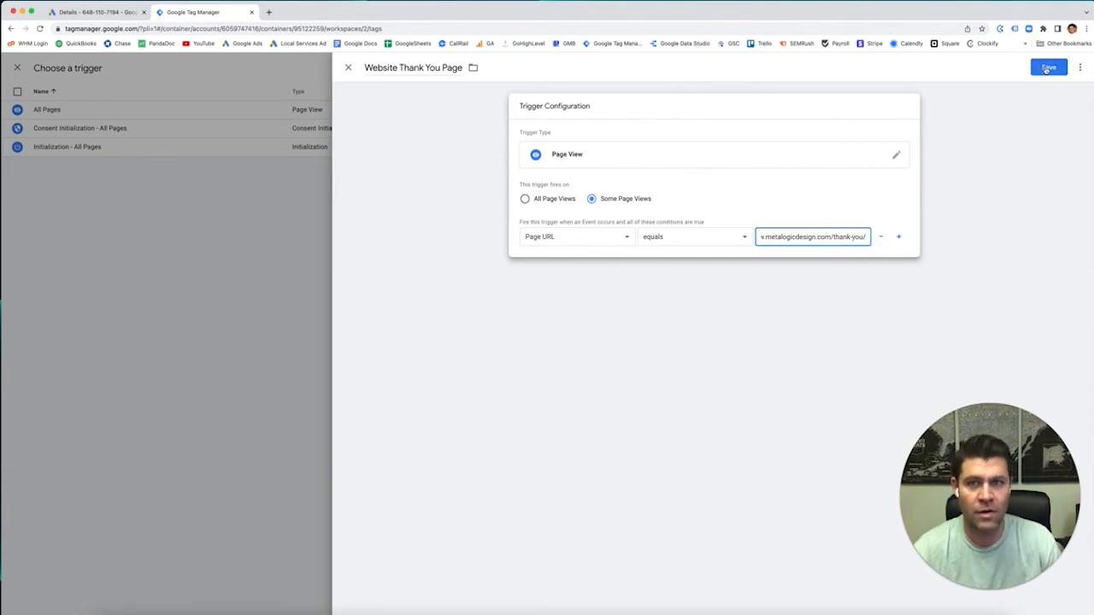
- Save the trigger onto the tag, save the conversion tag and return to the Tag Manager tags list
left_click(1046, 68)
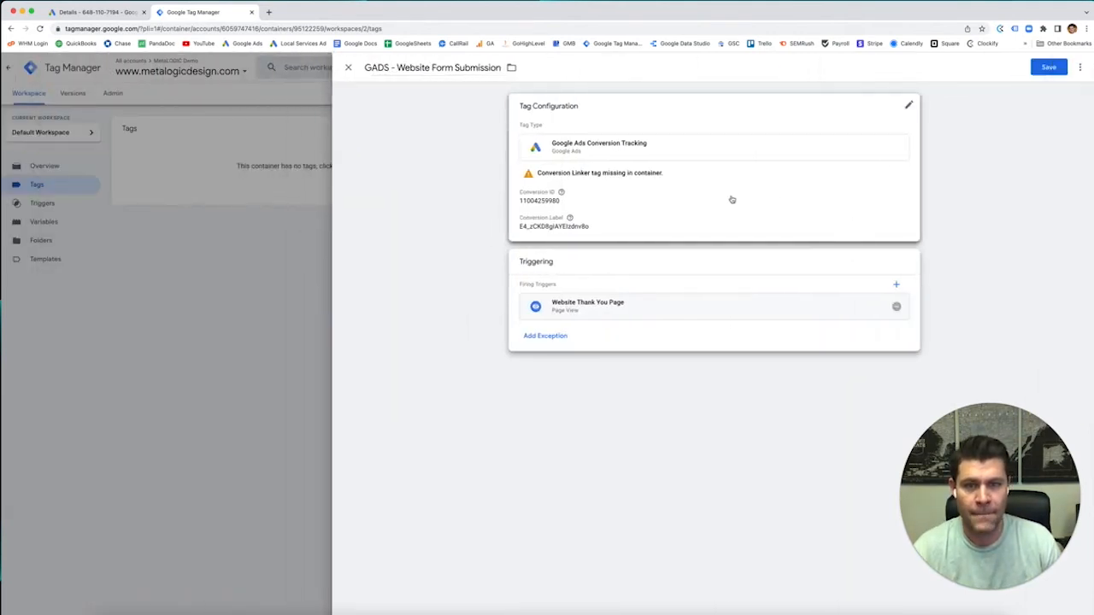
left_click(618, 306)
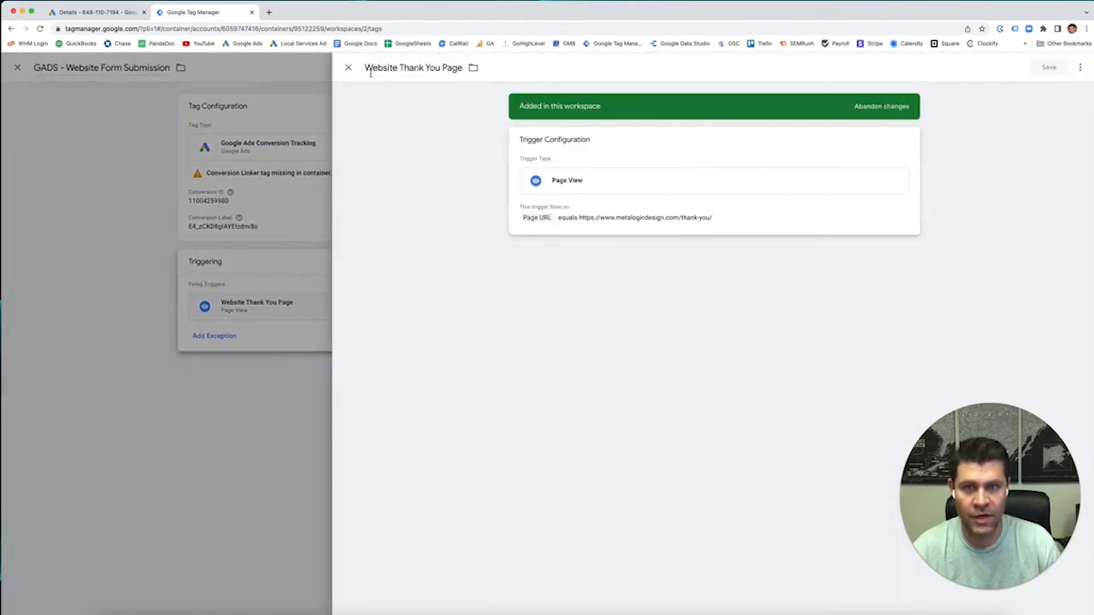
left_click(348, 67)
left_click(1048, 67)
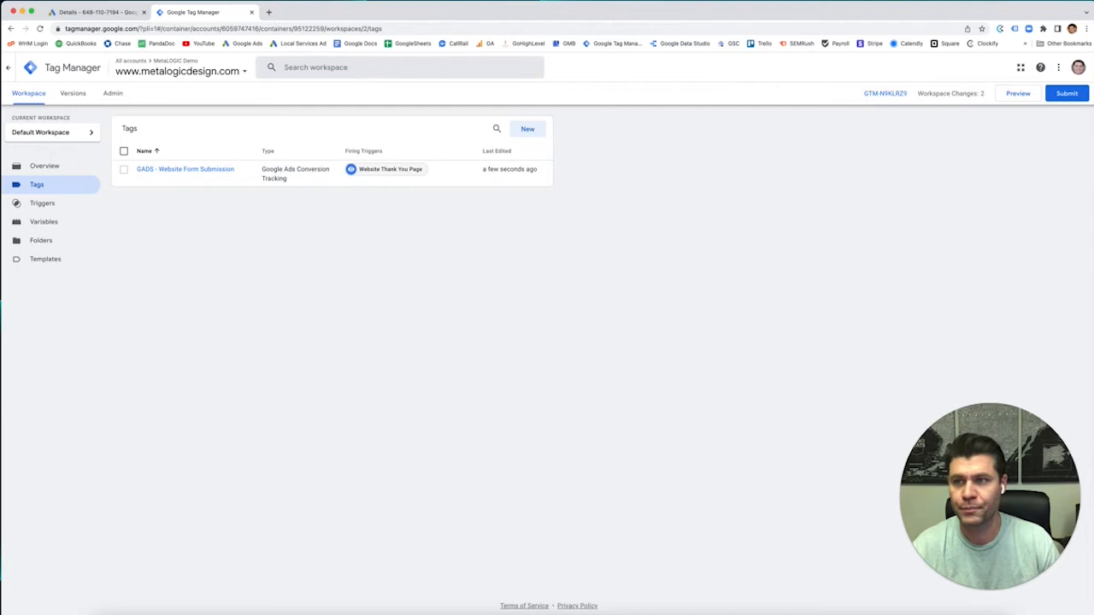
left_click(99, 12)
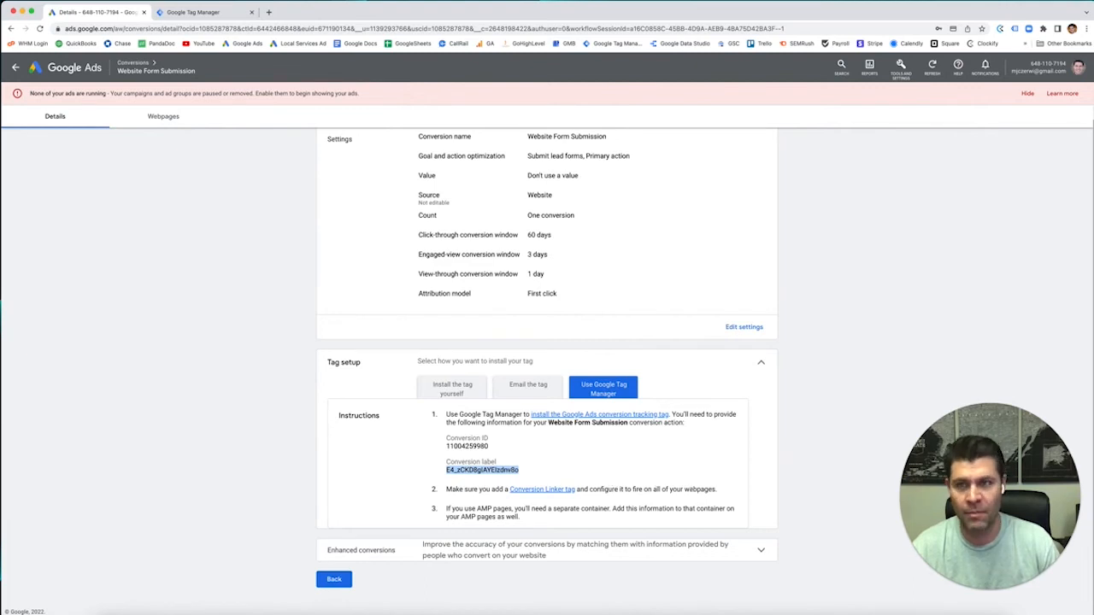
key("ctrl+Tab")
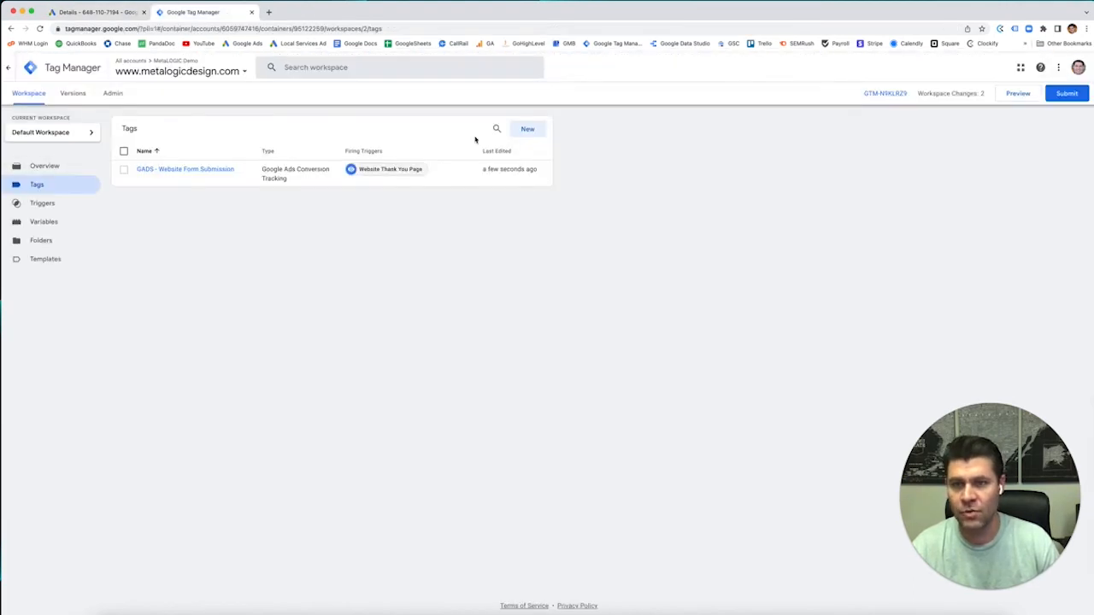
- Create a 'GADS - Conversion Linker' tag of type Conversion Linker firing on All Pages
left_click(529, 129)
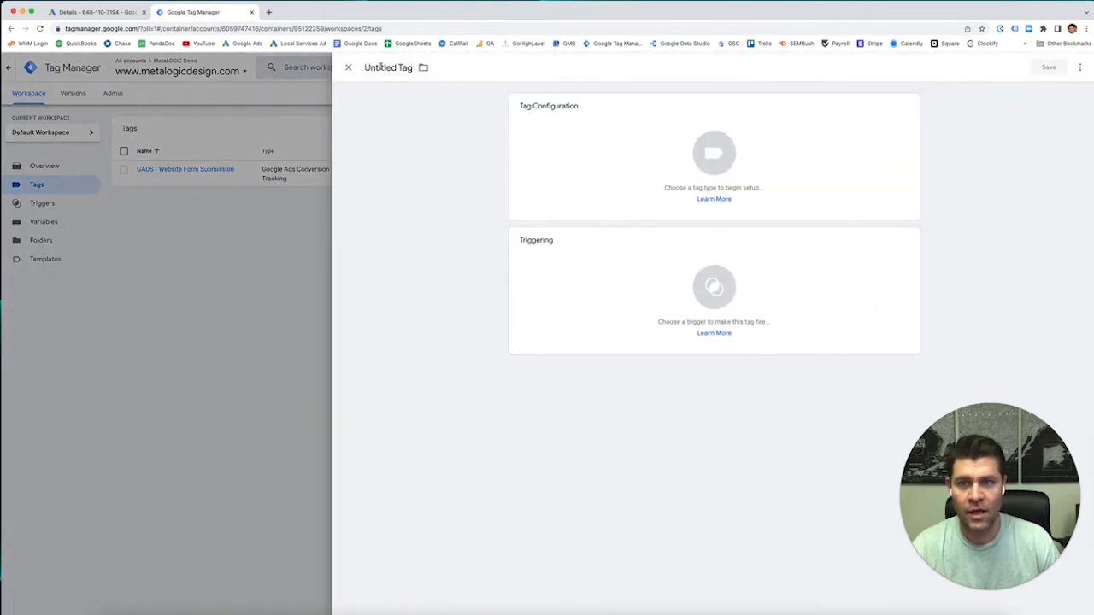
double_click(380, 68)
key("ctrl+a")
type("GADS ")
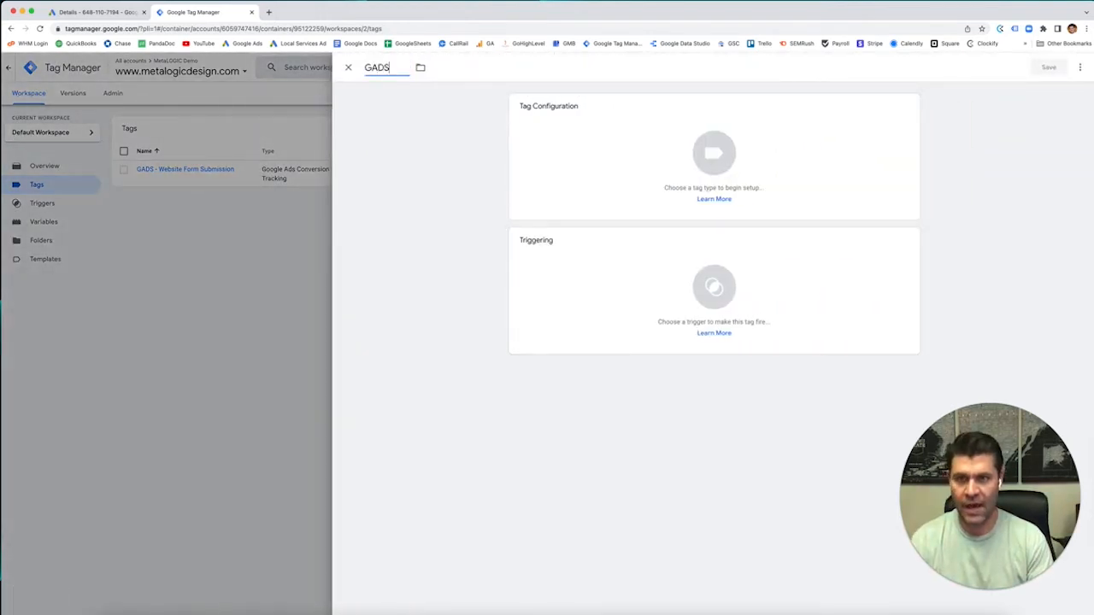
type("- Conver")
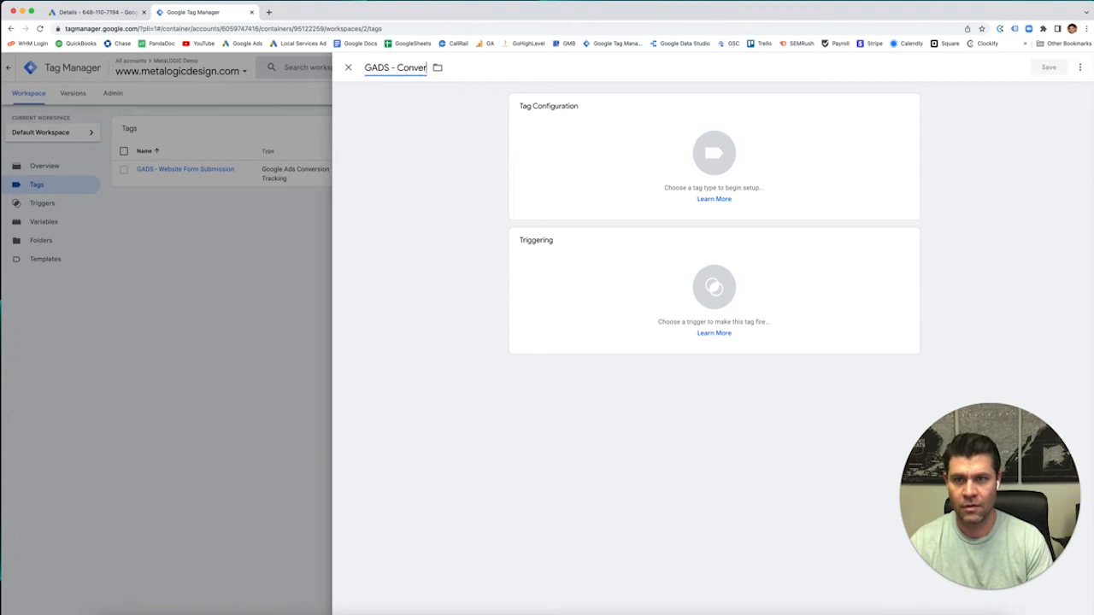
type("sion Linker")
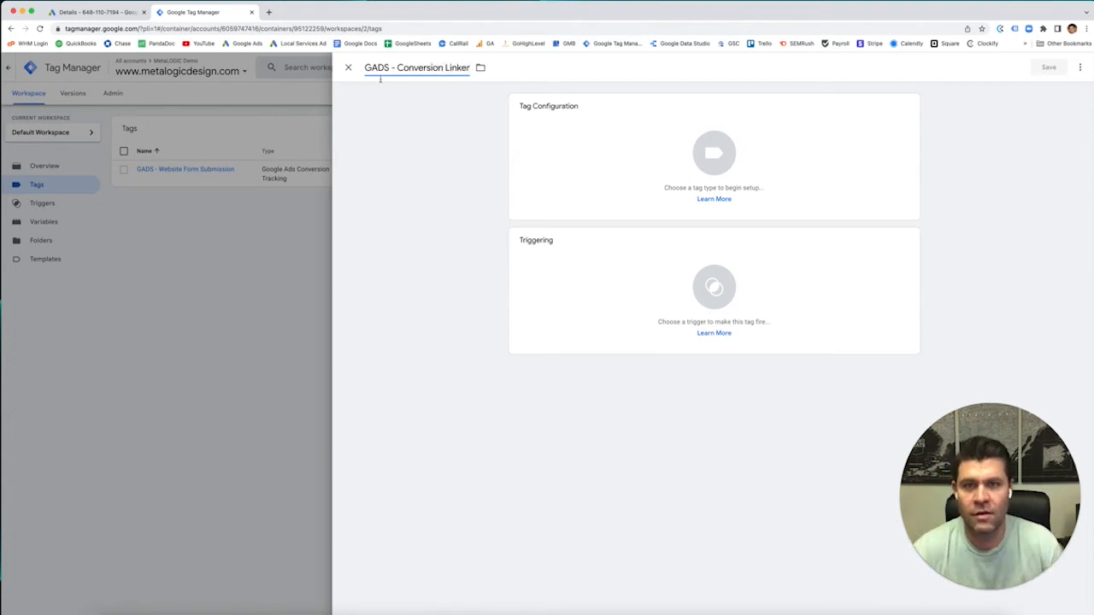
left_click(713, 158)
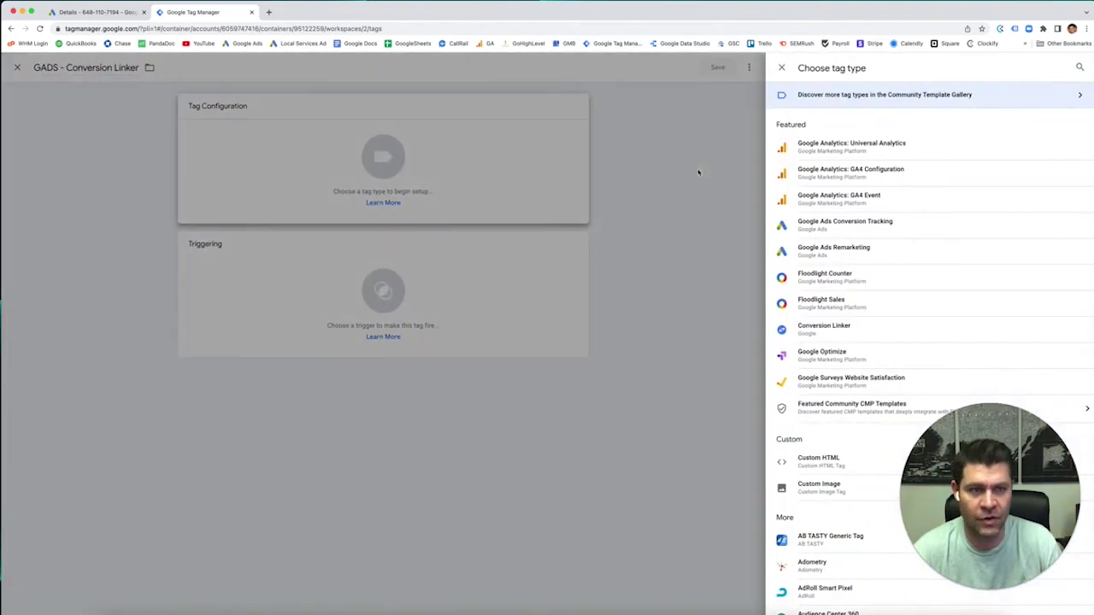
left_click(835, 331)
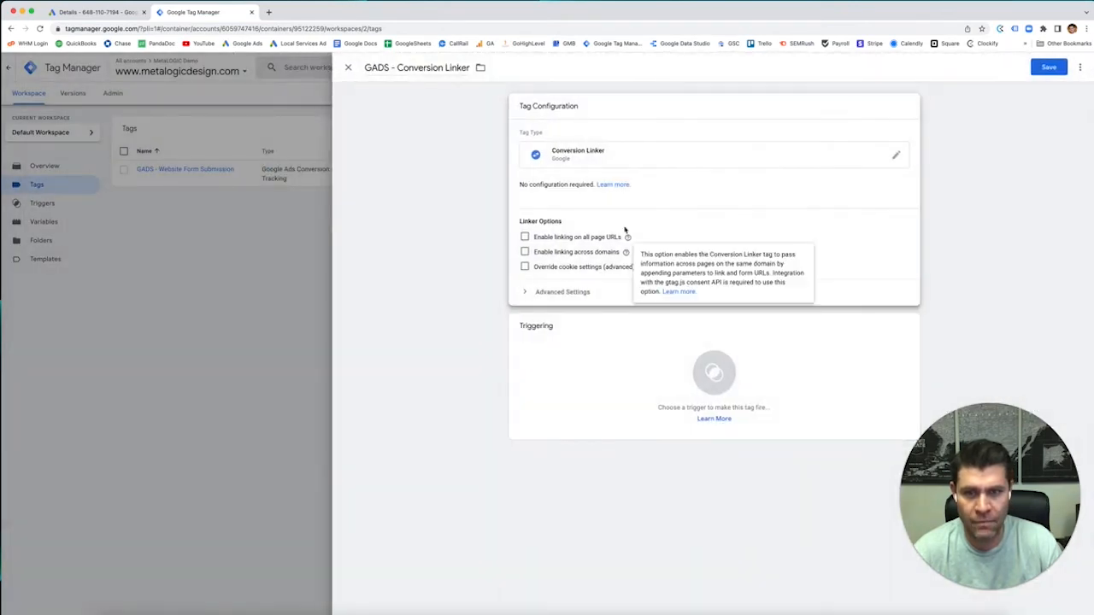
left_click(696, 393)
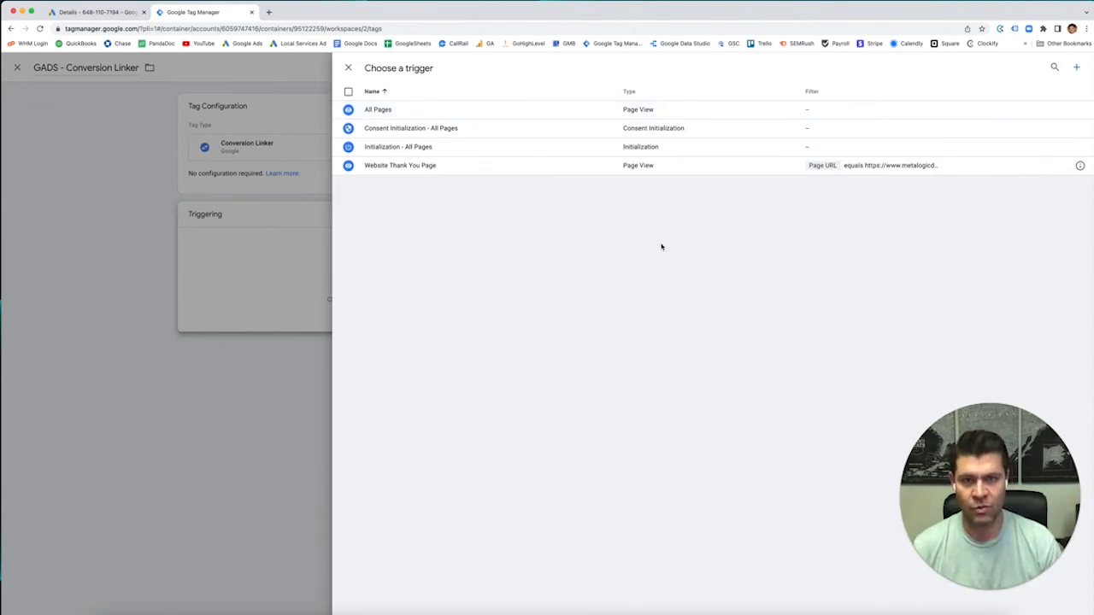
left_click(420, 115)
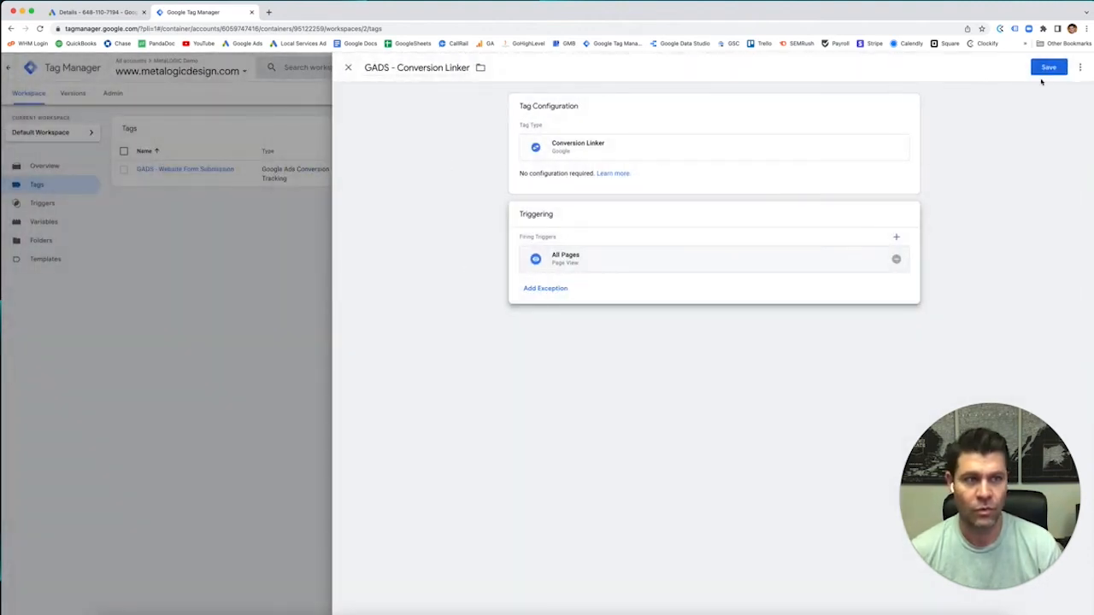
- Save the Conversion Linker tag and publish the workspace changes live as Version 2 without a description
left_click(1049, 66)
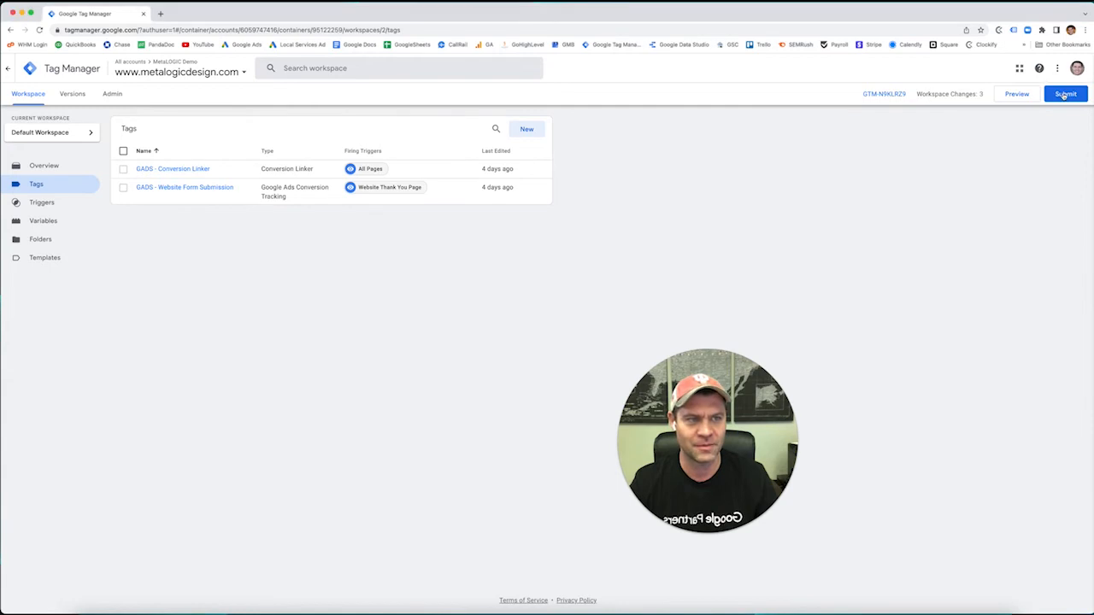
left_click(1065, 94)
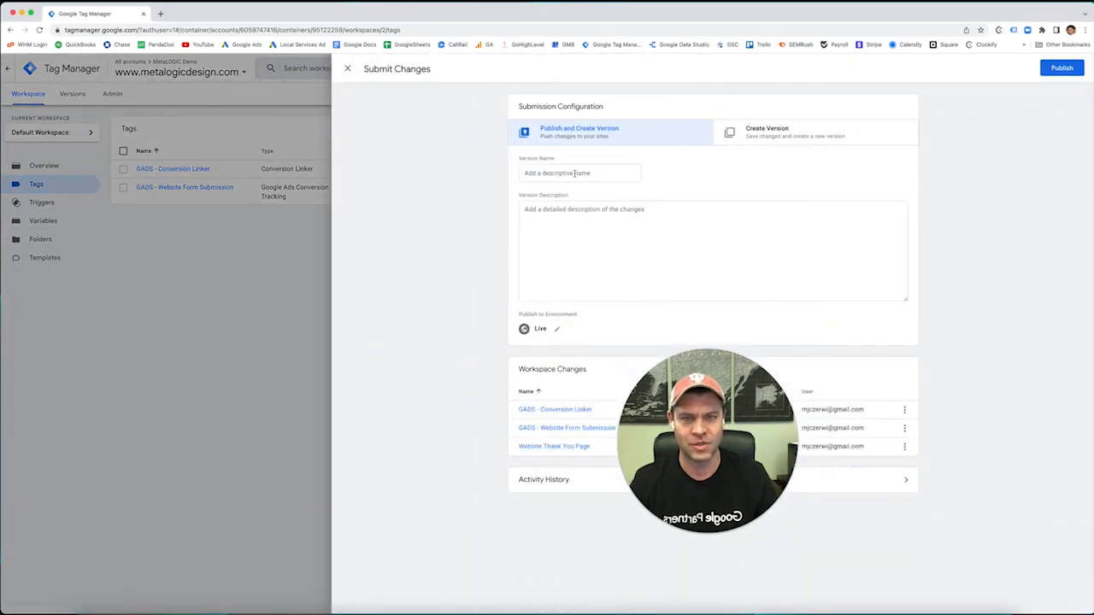
left_click(1062, 70)
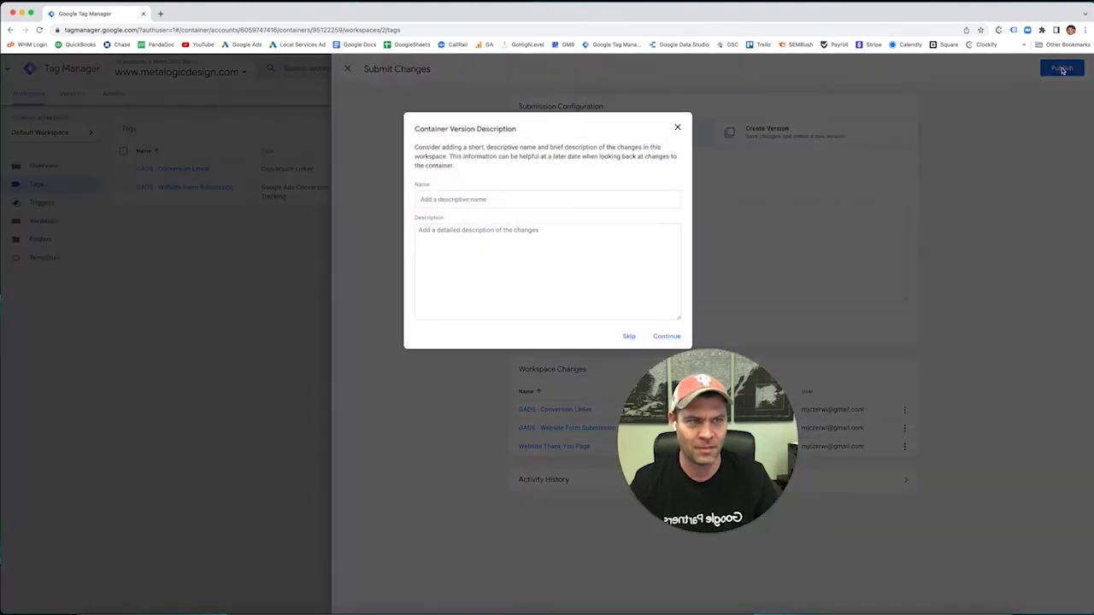
left_click(667, 337)
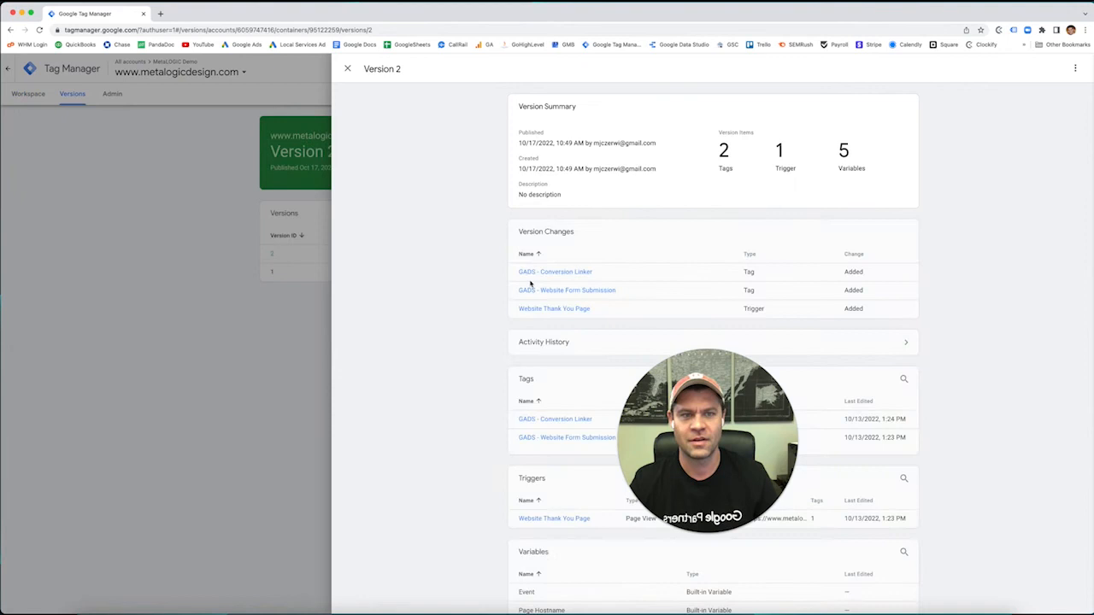
left_click(325, 239)
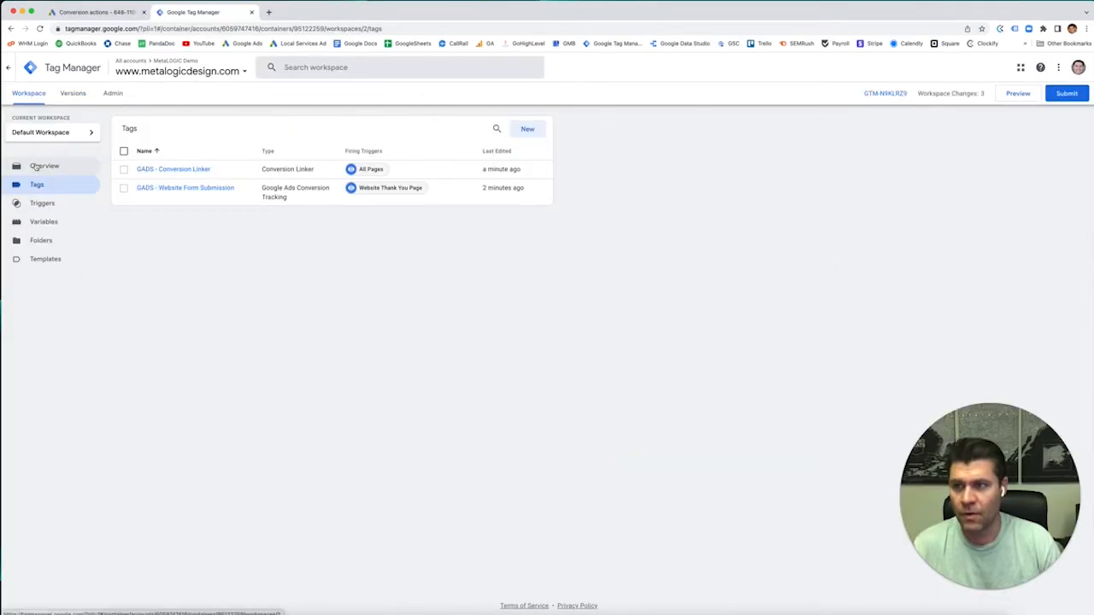
- From the container overview's Admin area, highlight the container ID GTM-N9KLRZ9
left_click(35, 167)
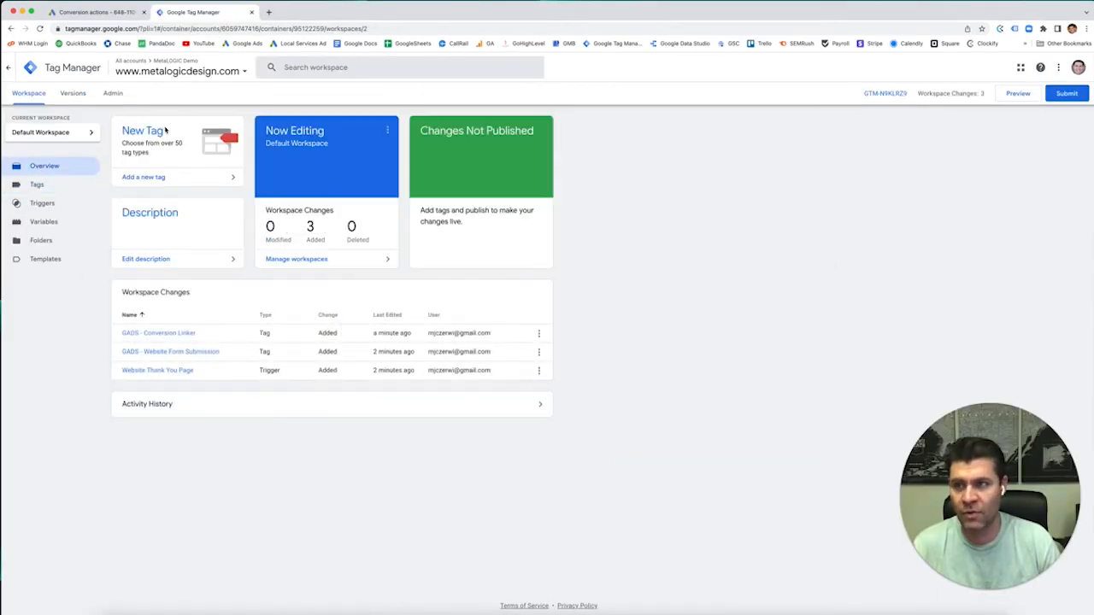
left_click(114, 94)
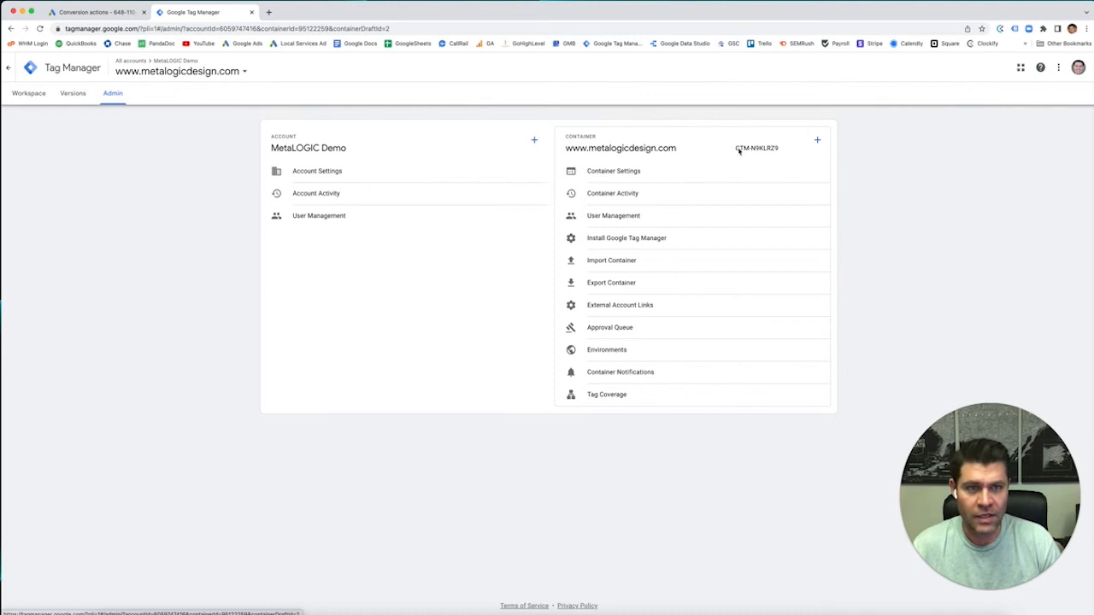
left_click_drag(733, 149, 780, 150)
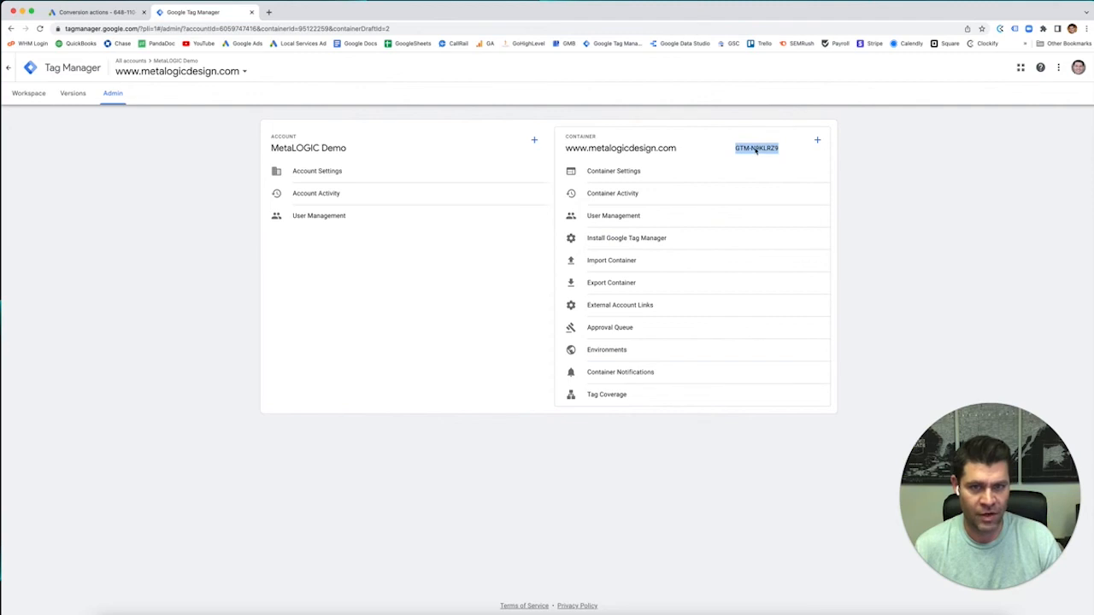
left_click(630, 239)
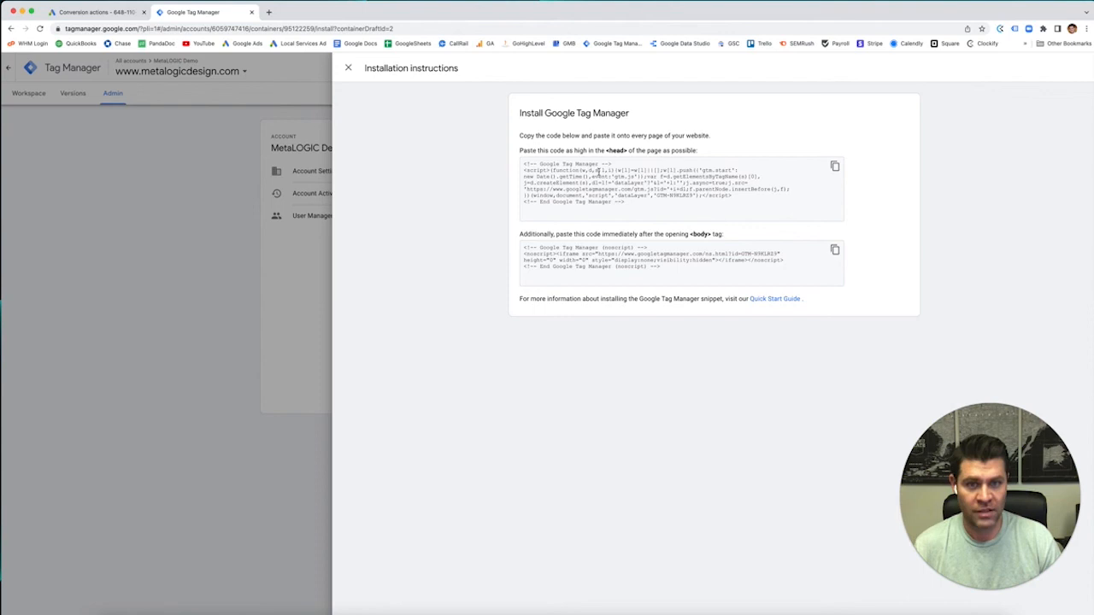
left_click_drag(525, 165, 659, 212)
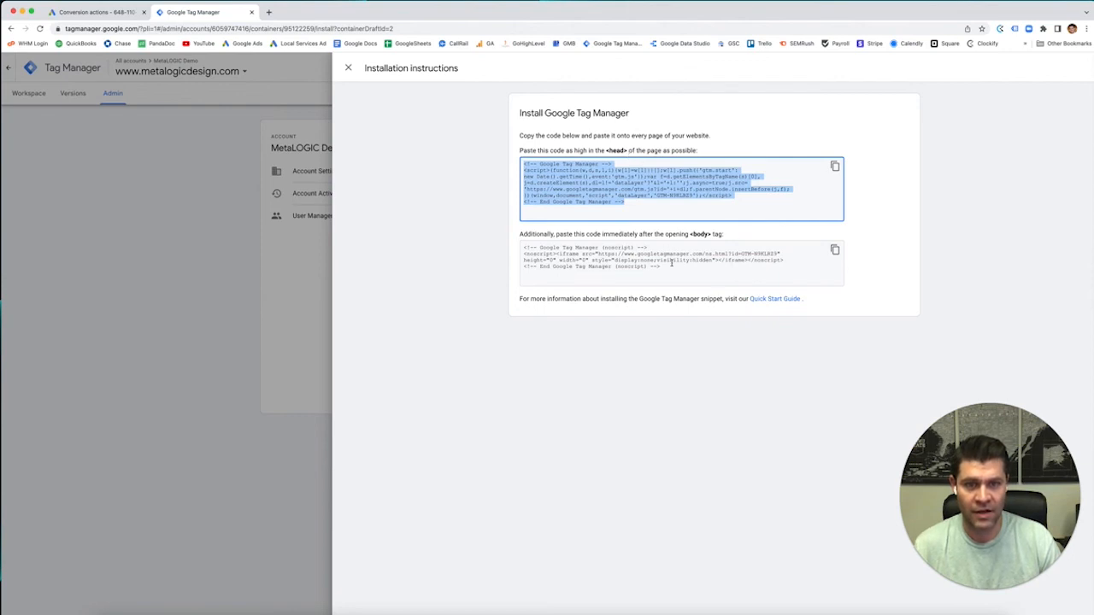
left_click_drag(670, 267, 523, 249)
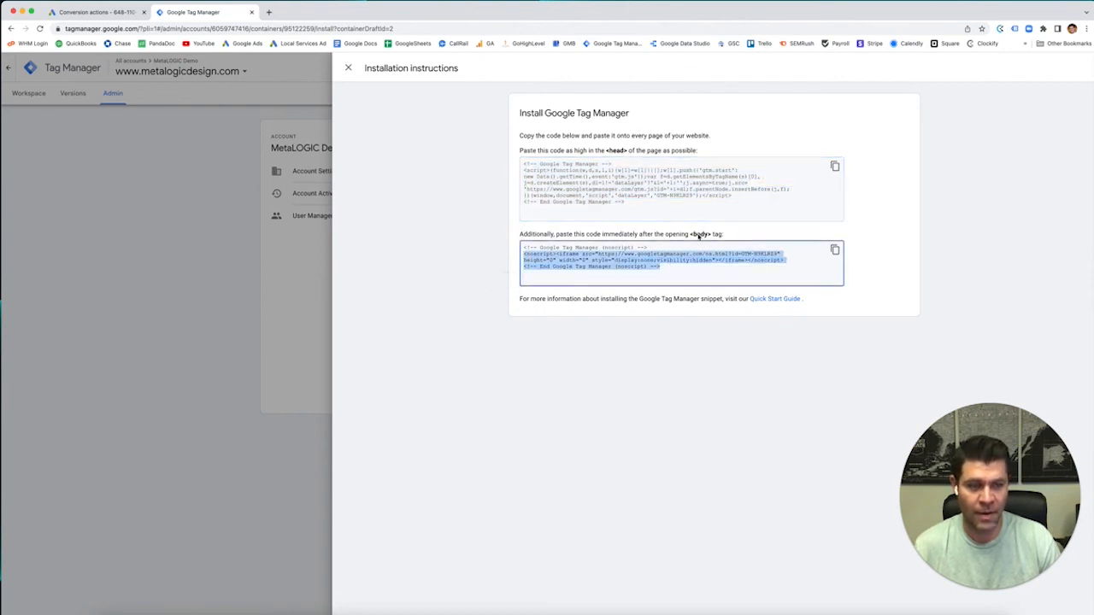
left_click(427, 128)
left_click(347, 68)
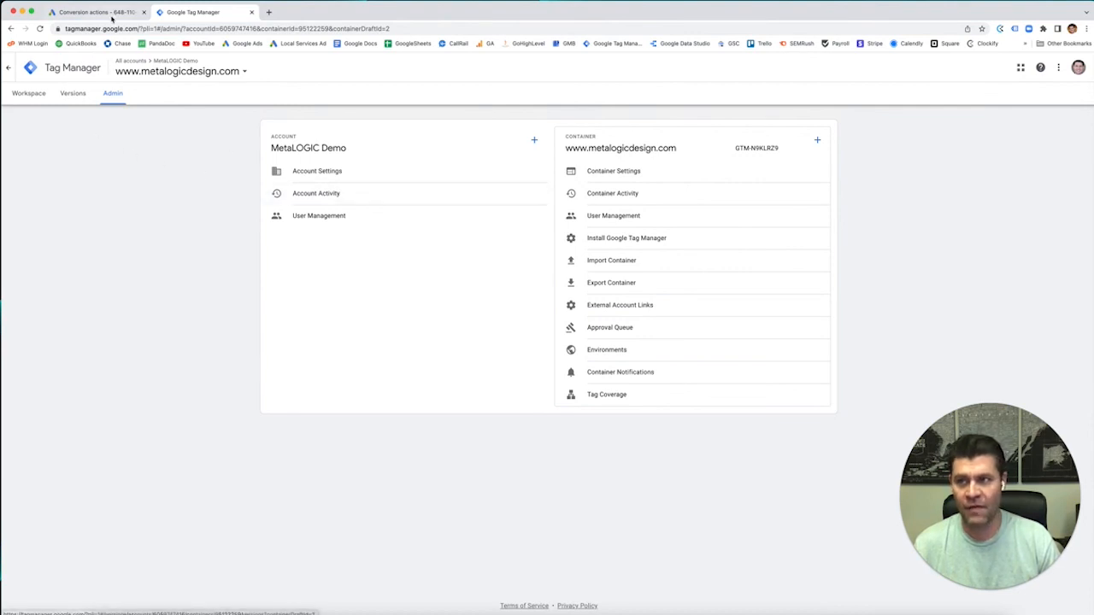
- In Google Ads, reach the settings of the [my business location] - Lafayette campaign
left_click(98, 11)
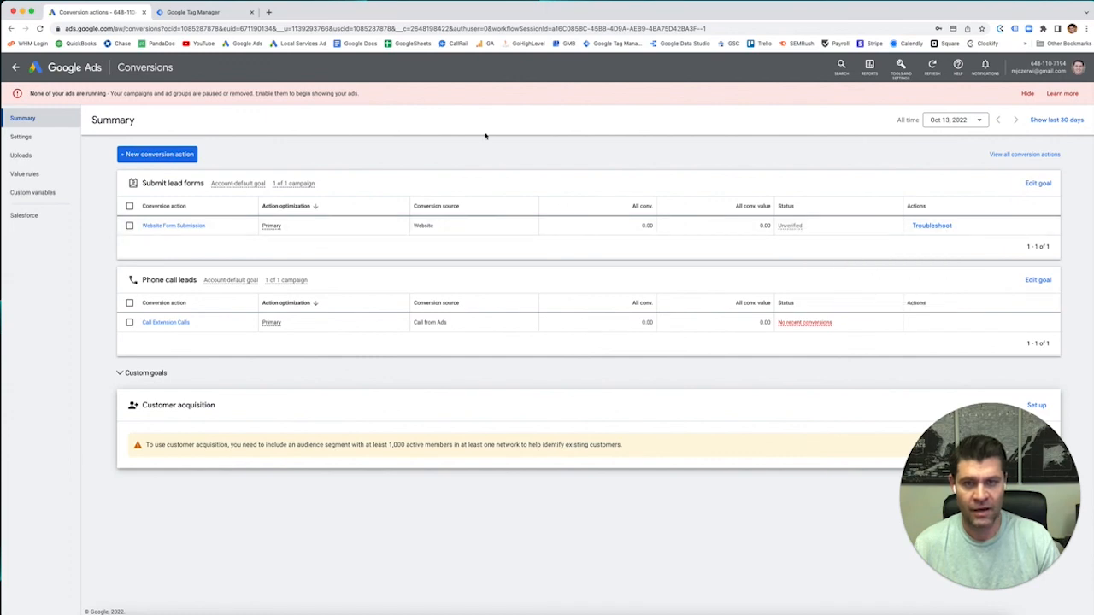
left_click(16, 66)
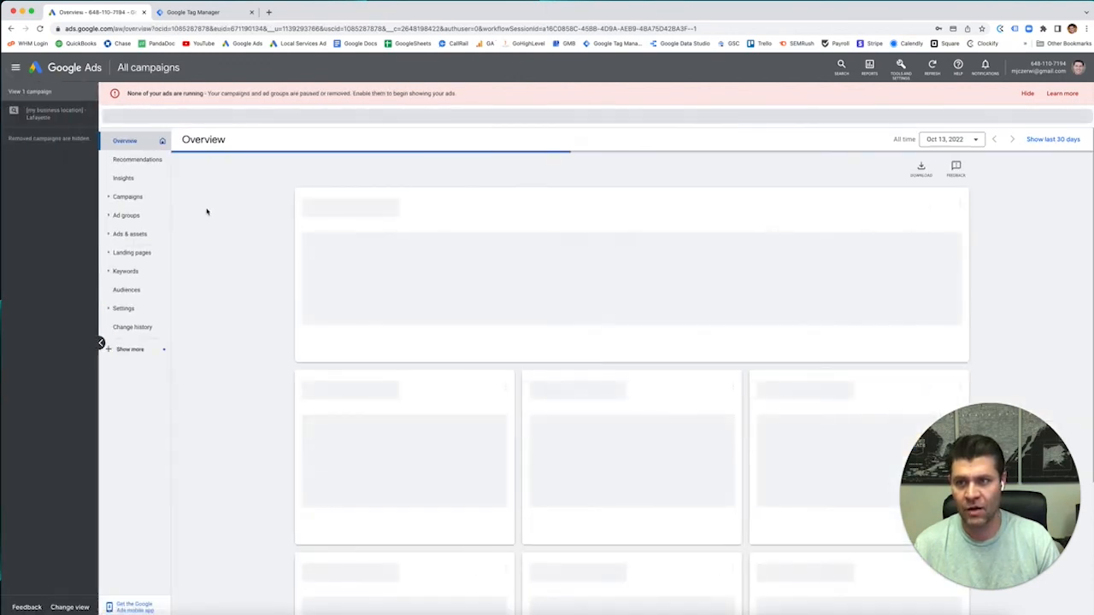
left_click(51, 138)
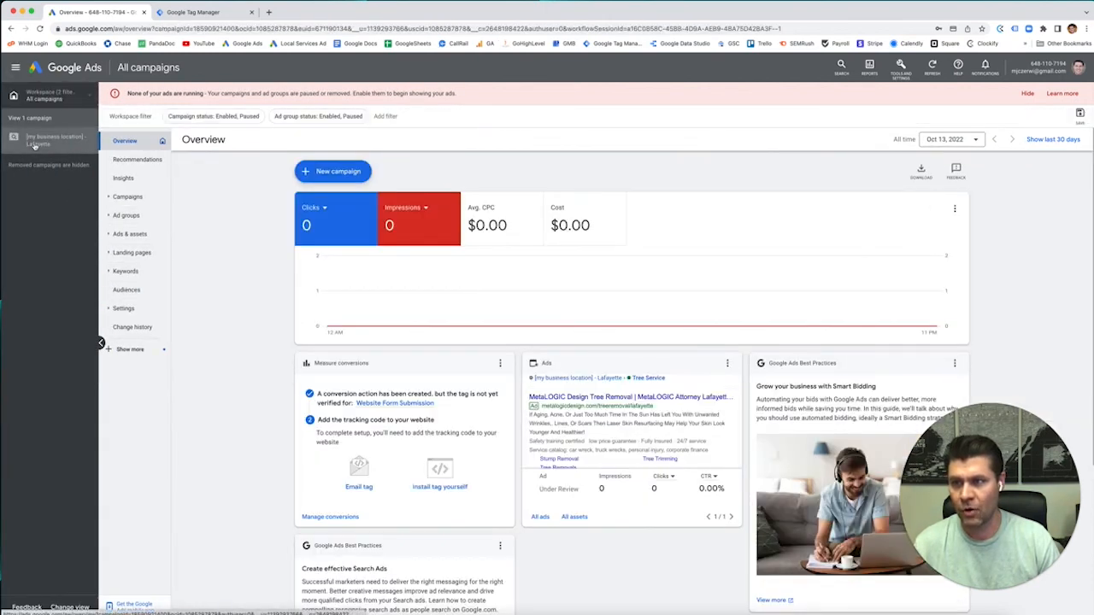
left_click(124, 290)
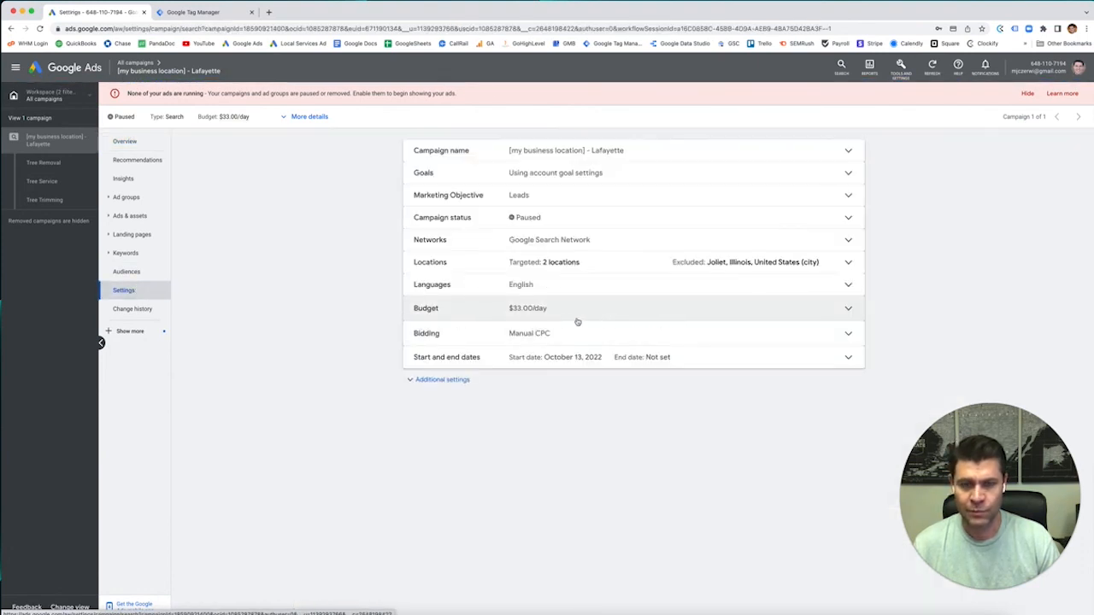
- Enable Enhanced CPC under the campaign's Manual CPC bidding and save it
left_click(564, 338)
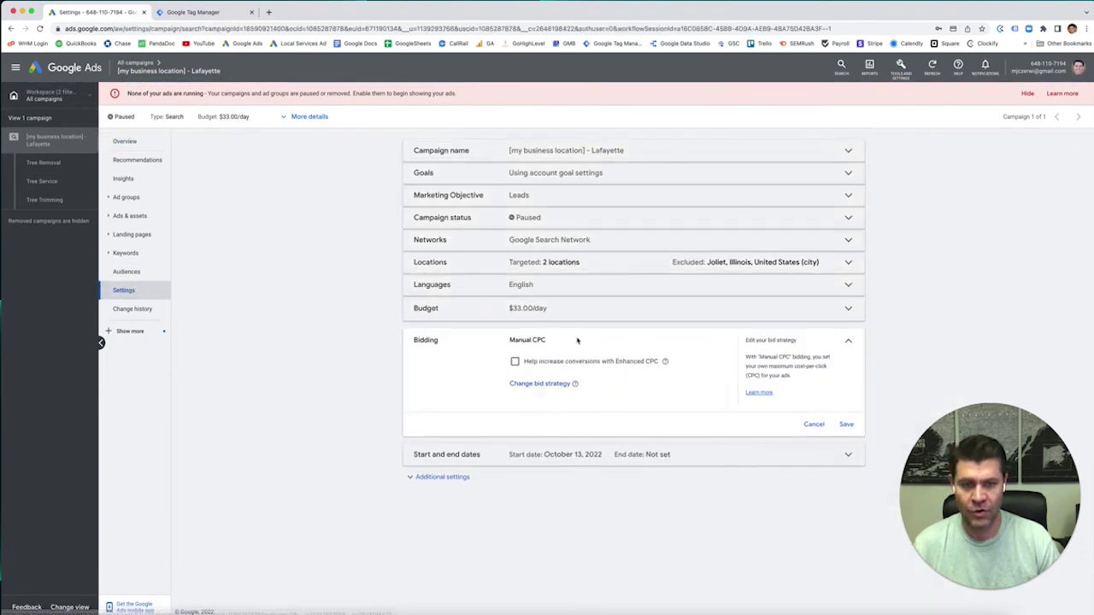
left_click(514, 361)
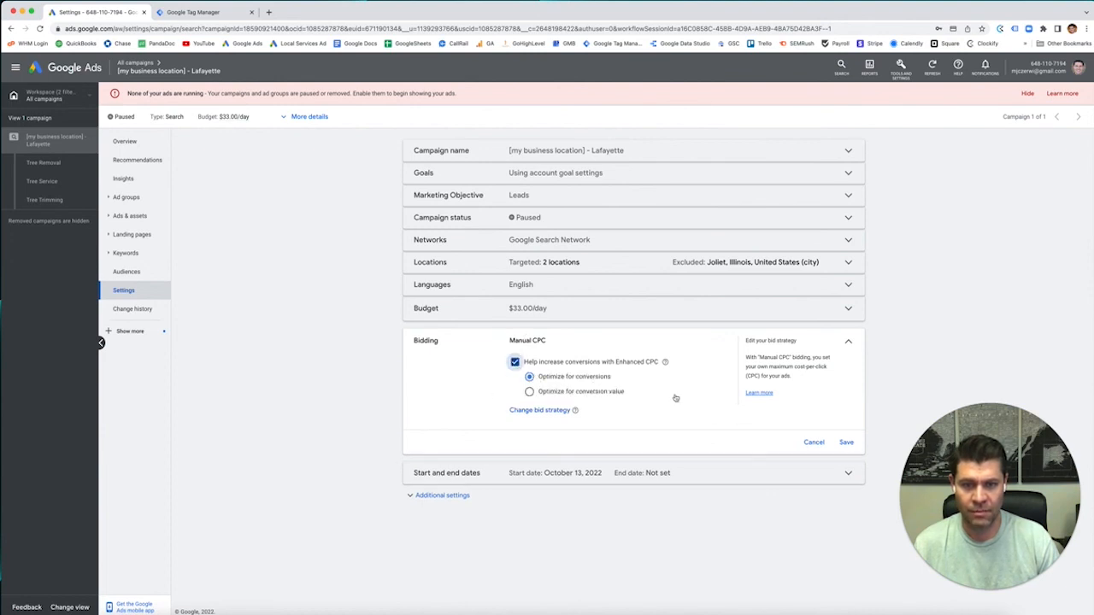
left_click(847, 442)
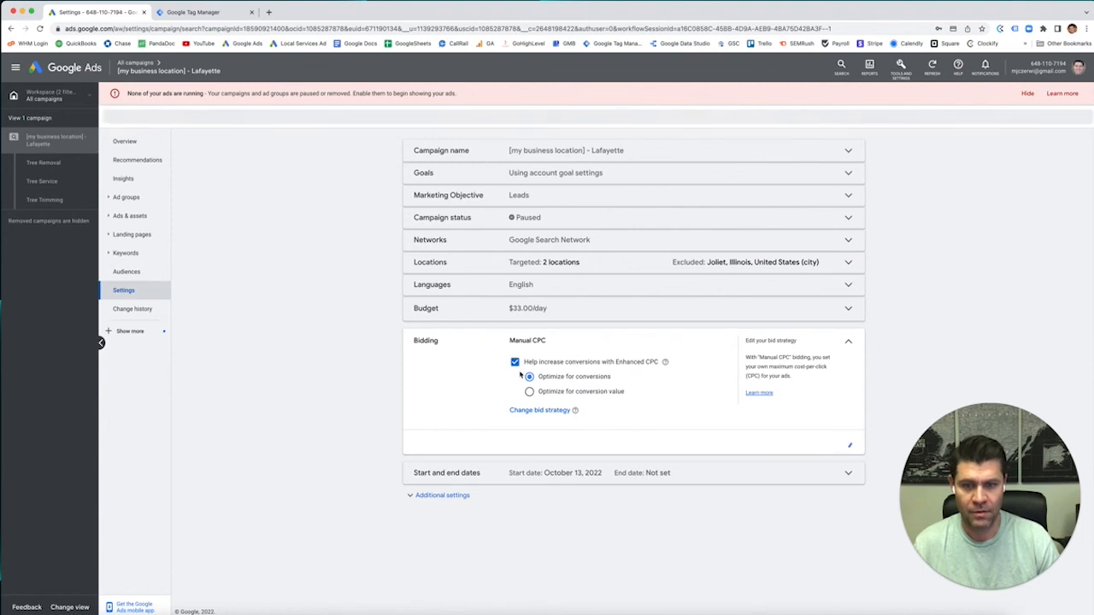